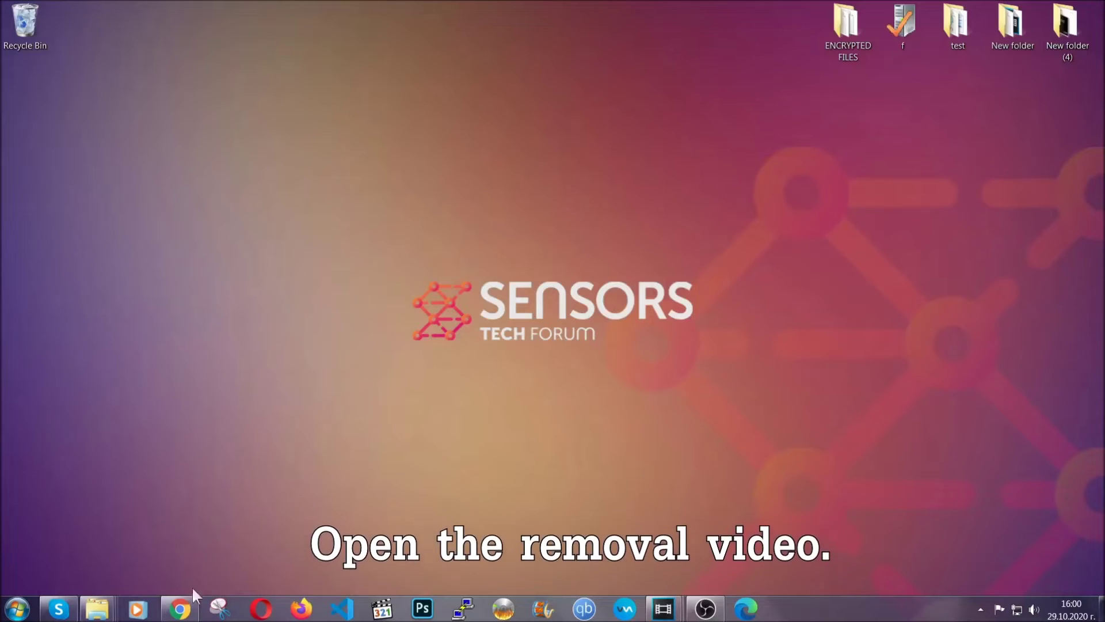
In Chrome, follow the video description's Full Removal Guide link to download SpyHunter-Installer.exe
{"action": "left_click", "coordinate": [179, 609]}
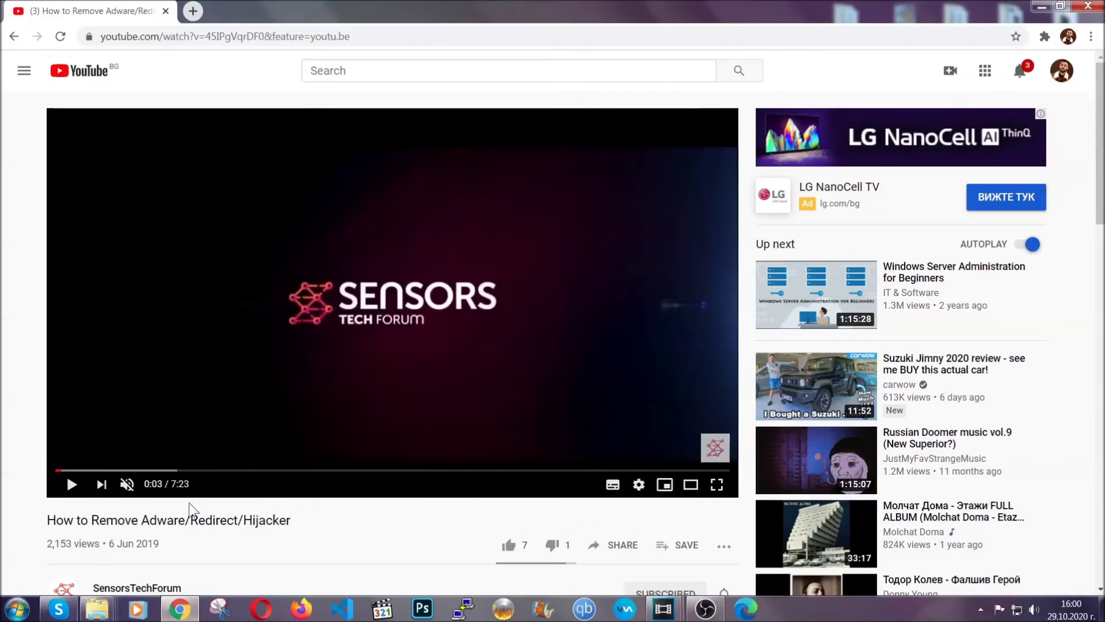
{"action": "scroll", "coordinate": [220, 407], "scroll_direction": "down", "scroll_amount": 4}
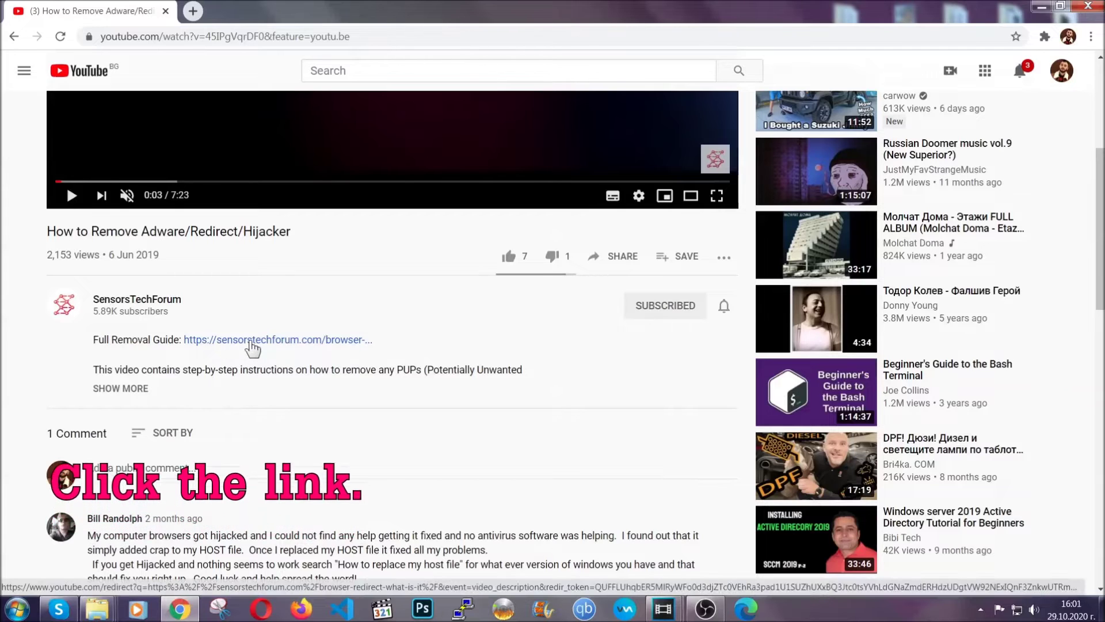
{"action": "left_click", "coordinate": [248, 346]}
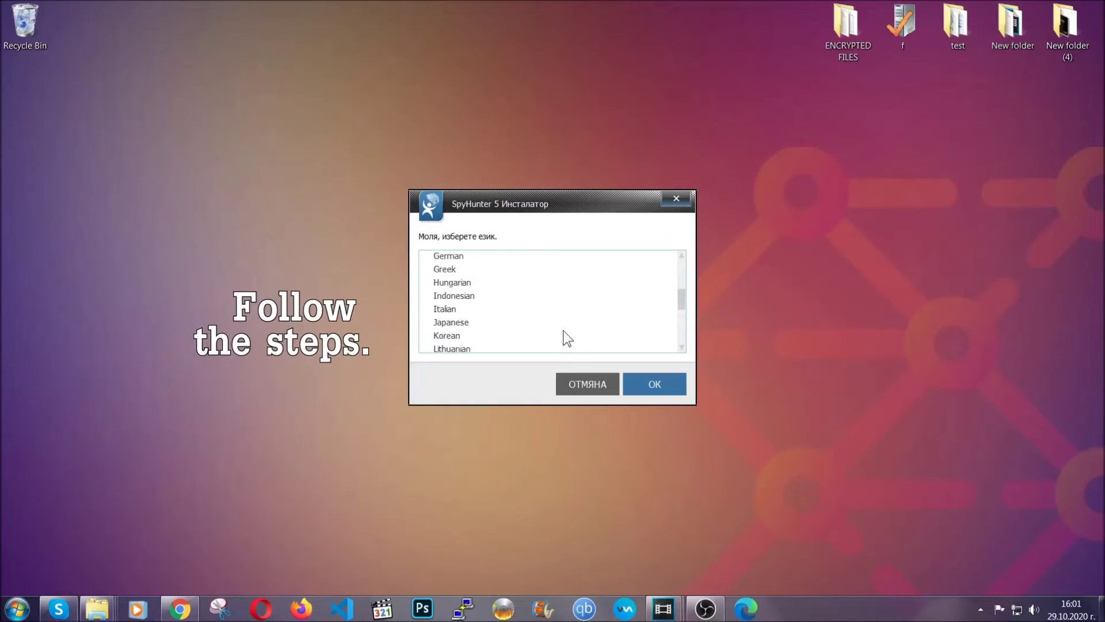
Install SpyHunter 5 with English as the language, accepting the EULA, then finish setup
{"action": "scroll", "coordinate": [541, 337], "scroll_direction": "down", "scroll_amount": 2}
{"action": "scroll", "coordinate": [561, 343], "scroll_direction": "up", "scroll_amount": 3}
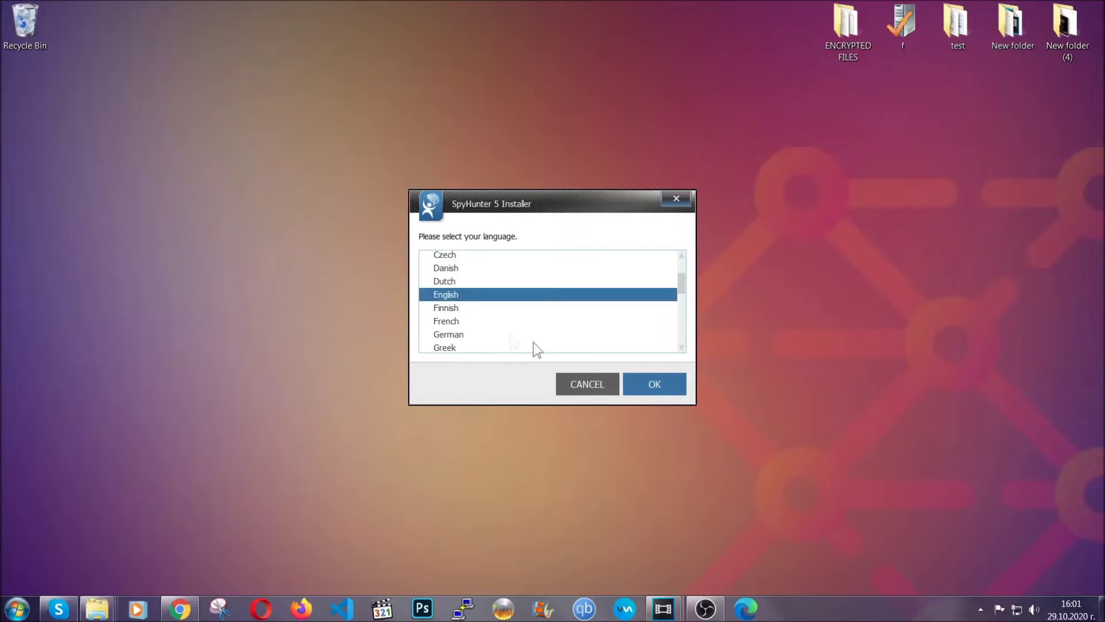
{"action": "left_click", "coordinate": [650, 386]}
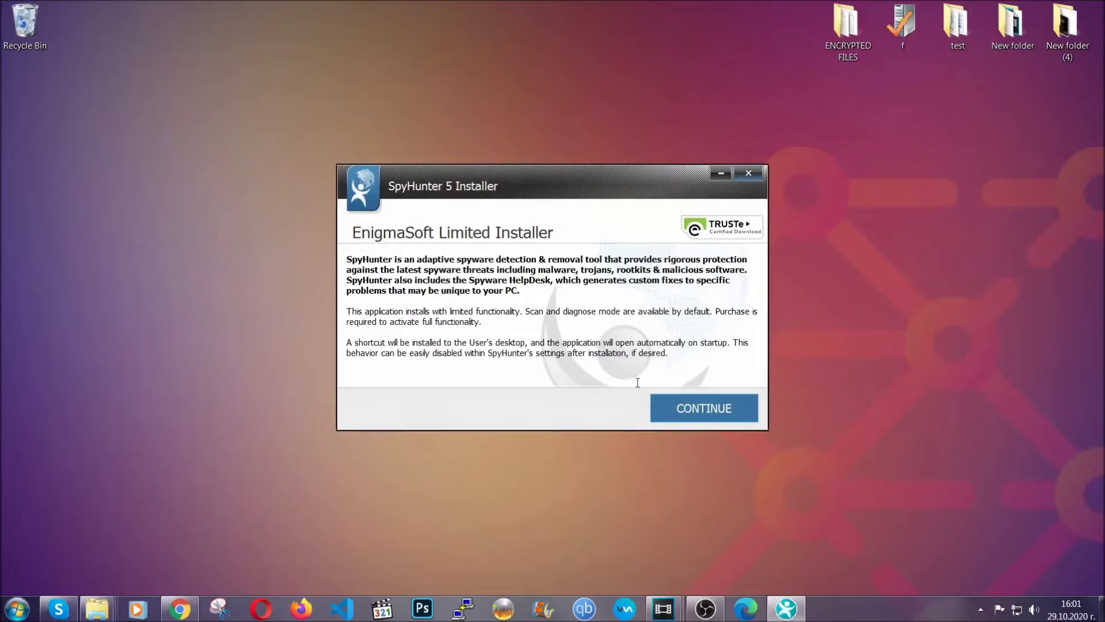
{"action": "left_click", "coordinate": [665, 403]}
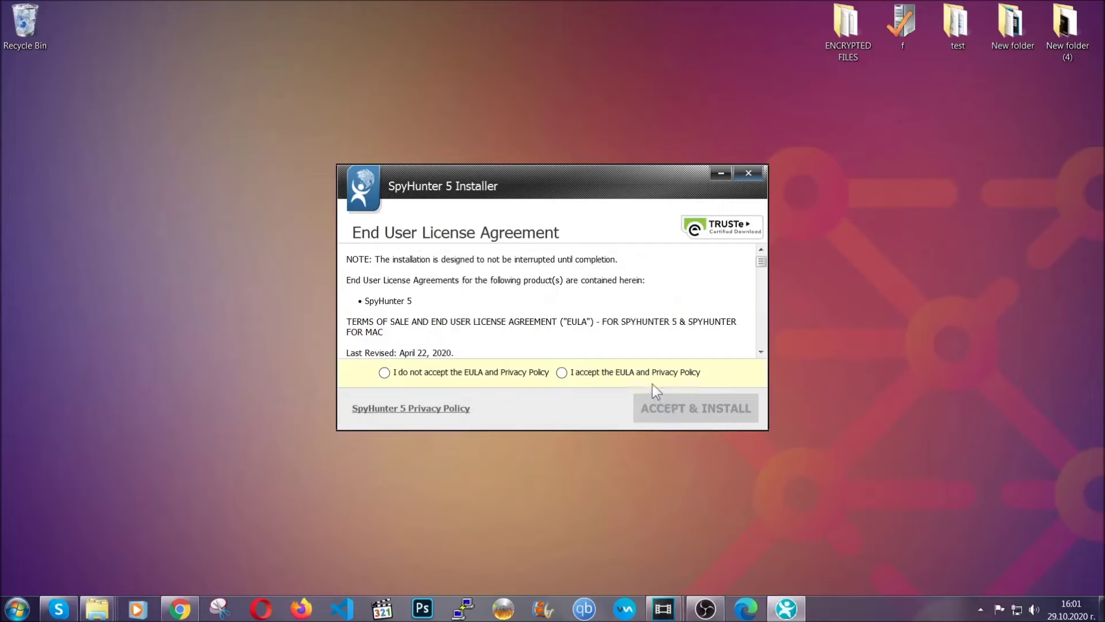
{"action": "left_click", "coordinate": [648, 371]}
{"action": "left_click", "coordinate": [665, 403]}
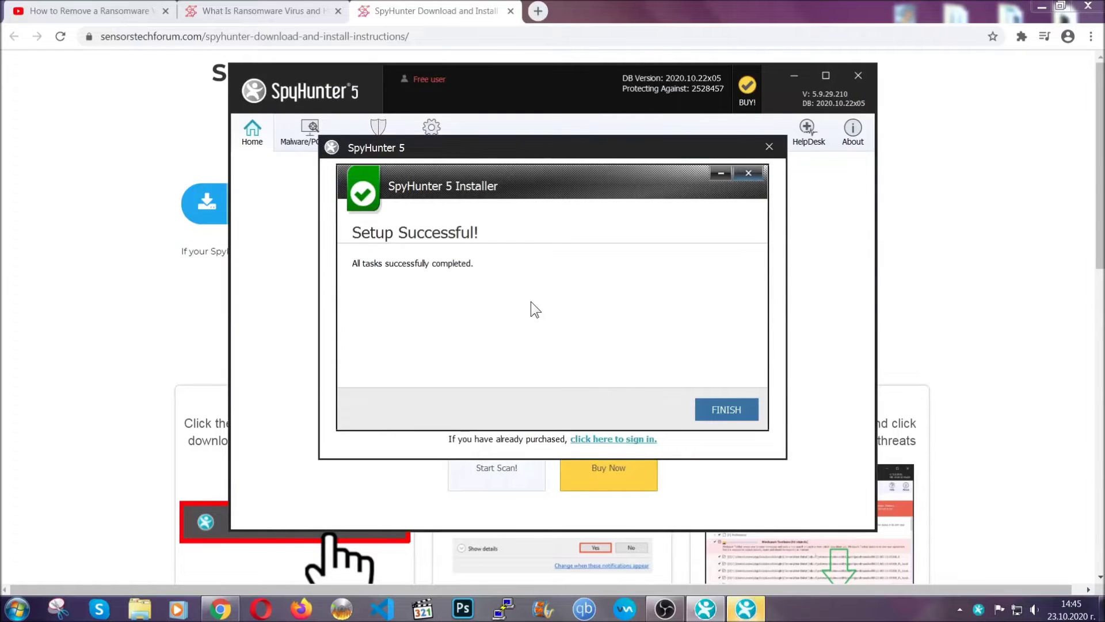
{"action": "left_click", "coordinate": [707, 411]}
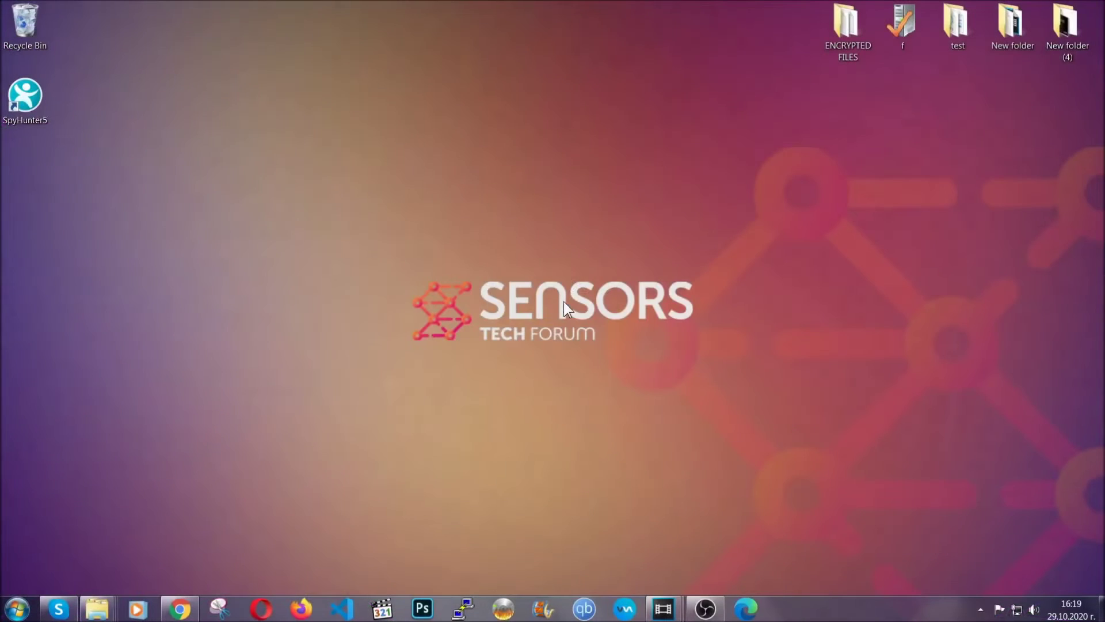
Uninstall SUSPICIOUS PROGRAM via APPWIZ.CPL Programs and Features, confirming both dialogs
{"action": "key", "text": "super+r"}
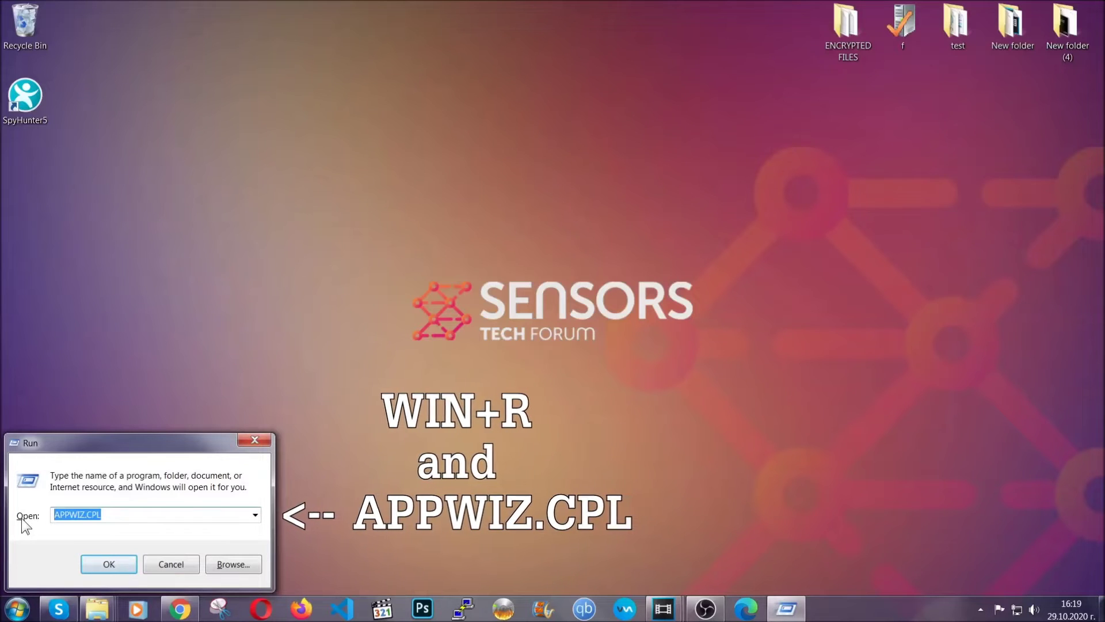
{"action": "left_click", "coordinate": [108, 557]}
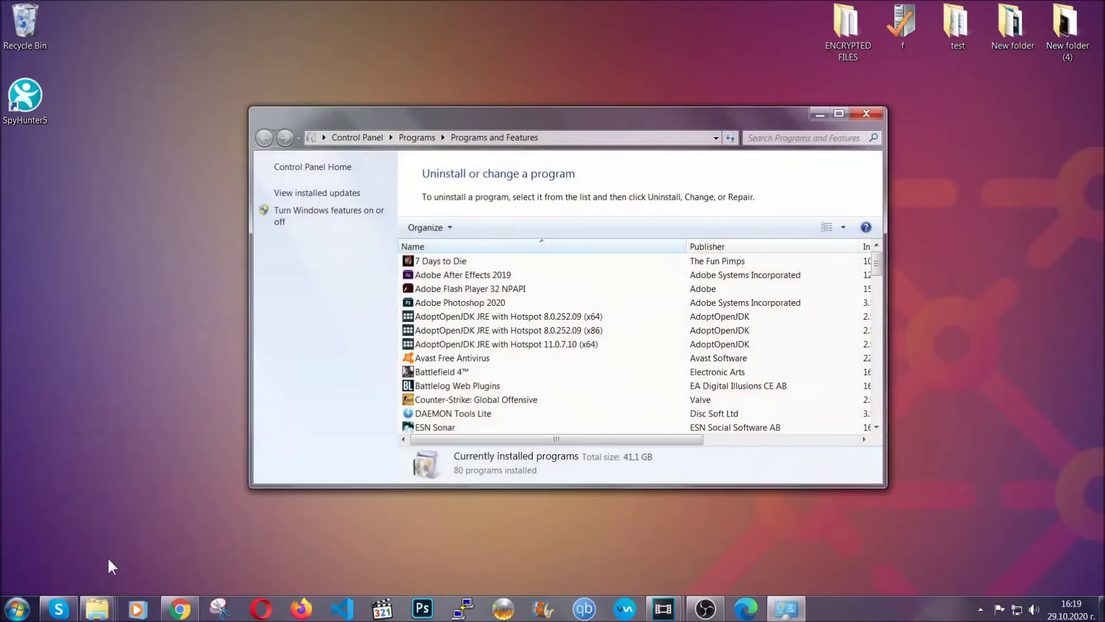
{"action": "scroll", "coordinate": [582, 311], "scroll_direction": "down", "scroll_amount": 20}
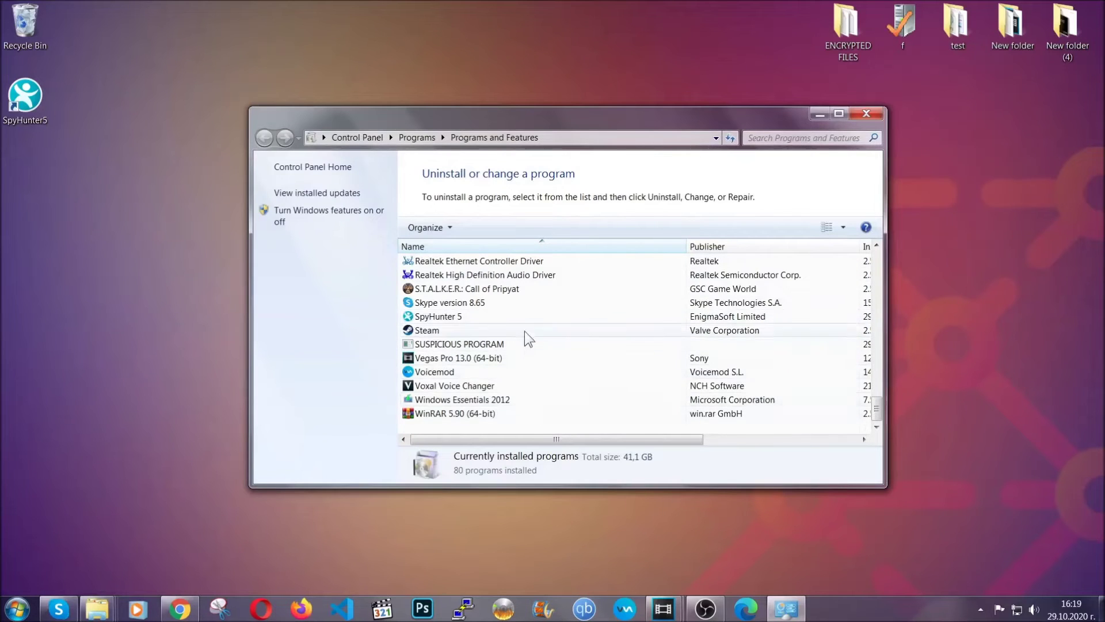
{"action": "left_click", "coordinate": [478, 344]}
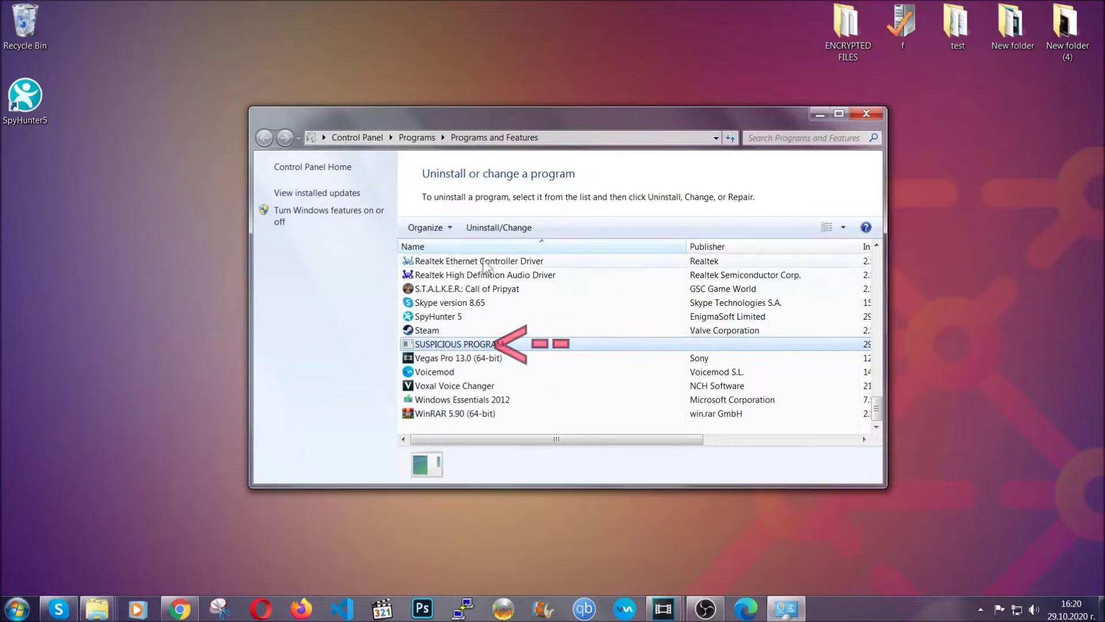
{"action": "left_click", "coordinate": [490, 226]}
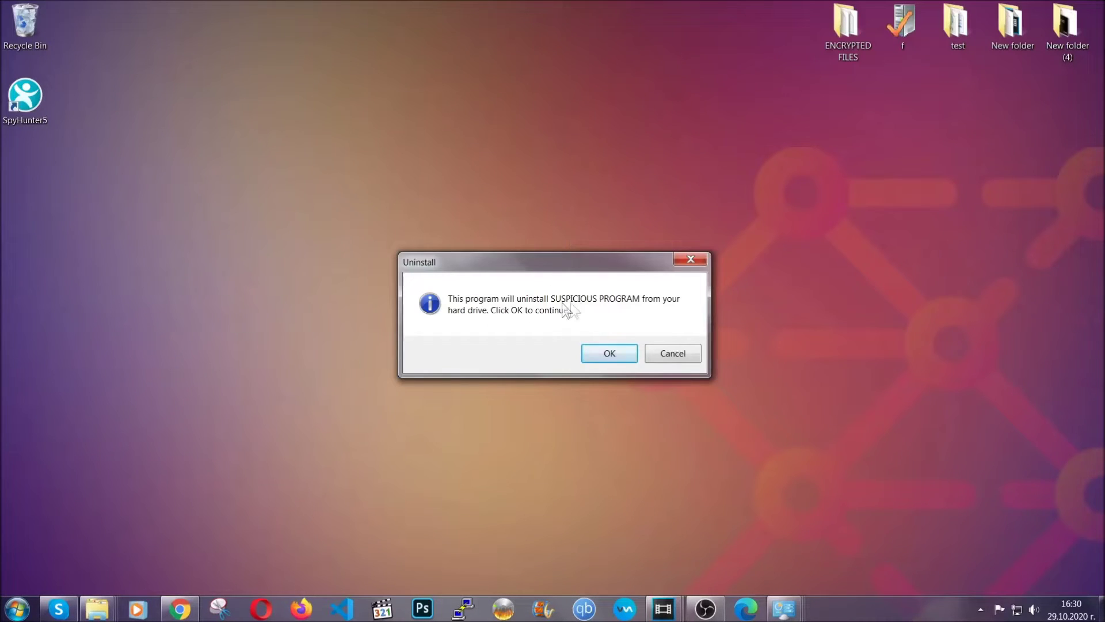
{"action": "left_click", "coordinate": [602, 354]}
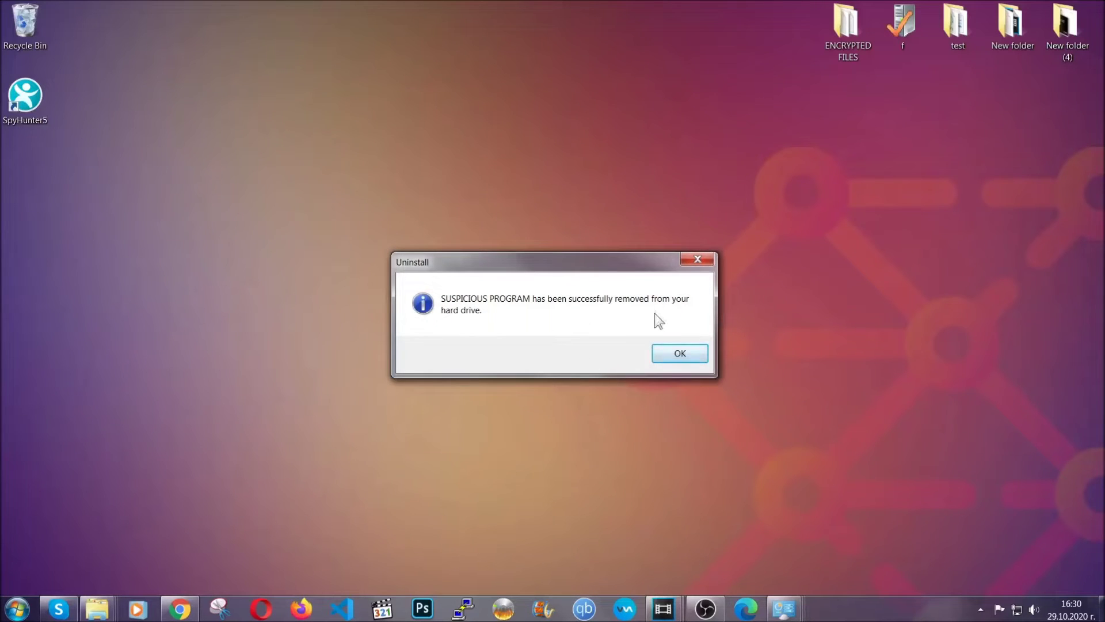
{"action": "left_click", "coordinate": [665, 352]}
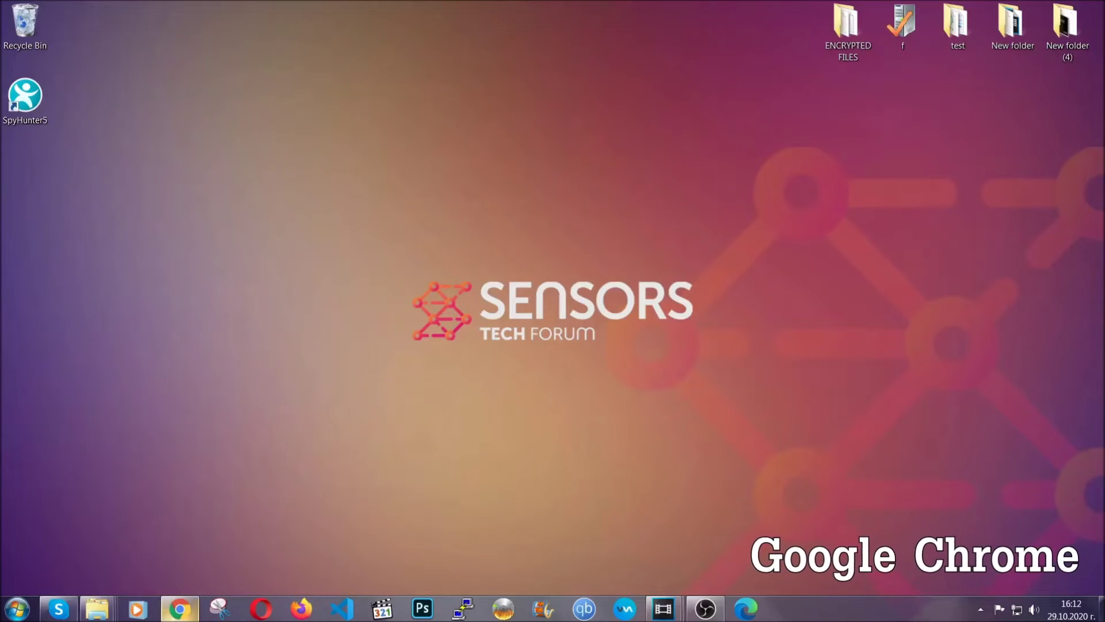
Open chrome://settings/clearBrowserData in Chrome
{"action": "left_click", "coordinate": [187, 616]}
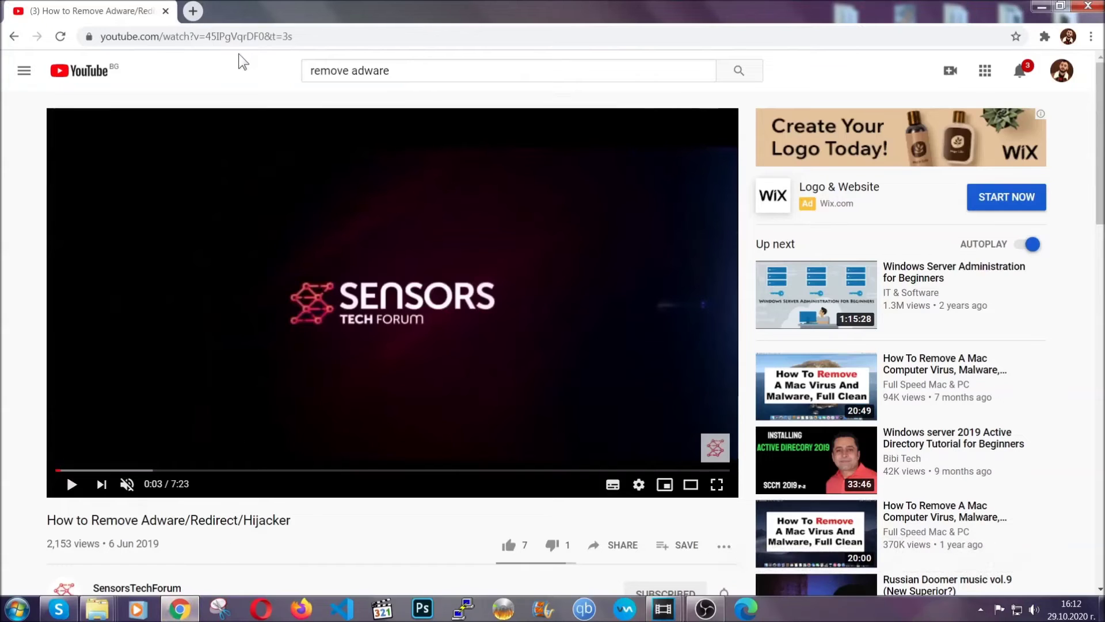
{"action": "left_click", "coordinate": [239, 36]}
{"action": "type", "text": "chro"}
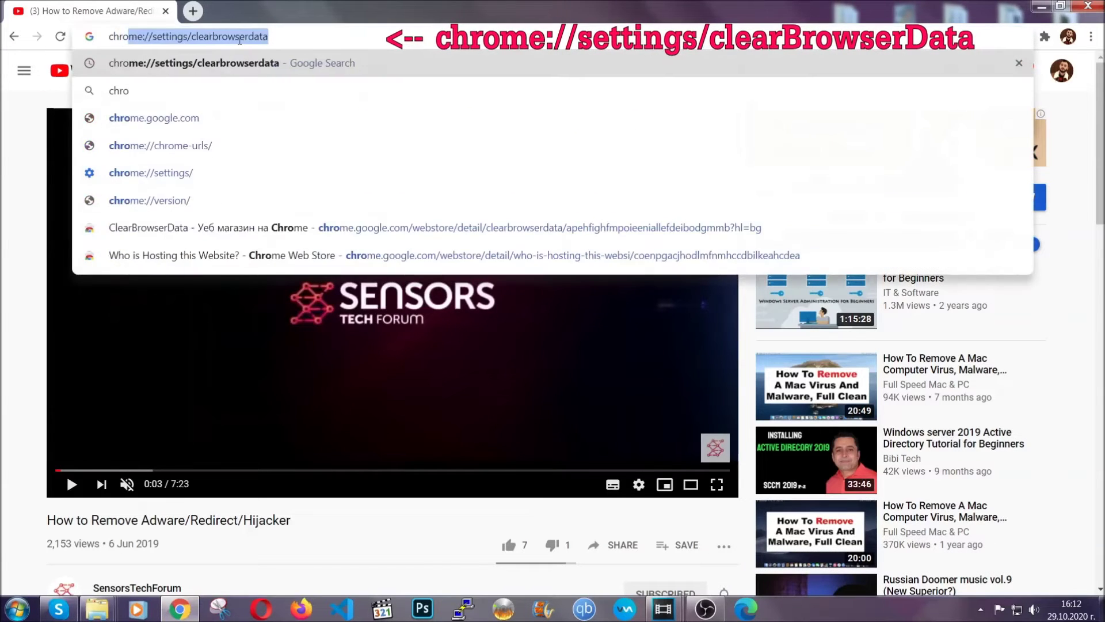
{"action": "type", "text": "me:/"}
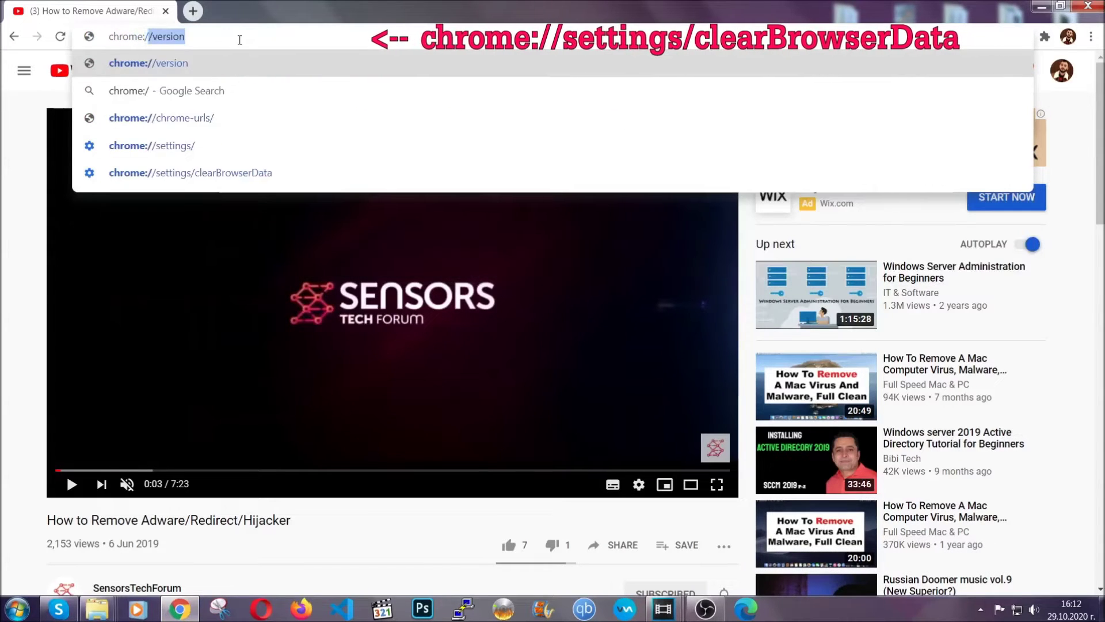
{"action": "type", "text": "/setting"}
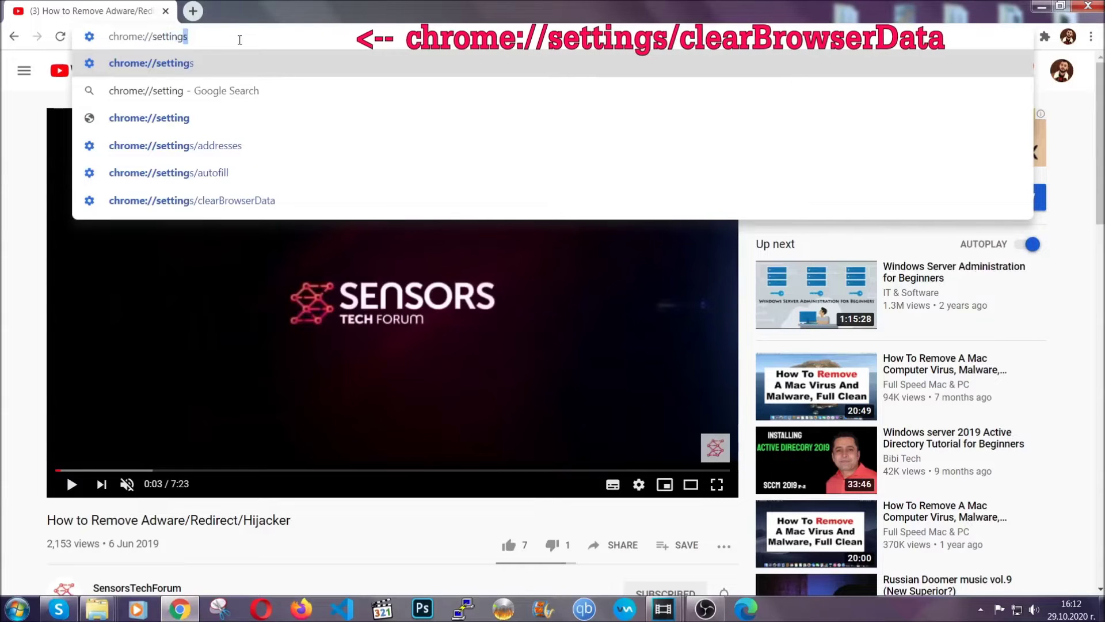
{"action": "type", "text": "s/ce"}
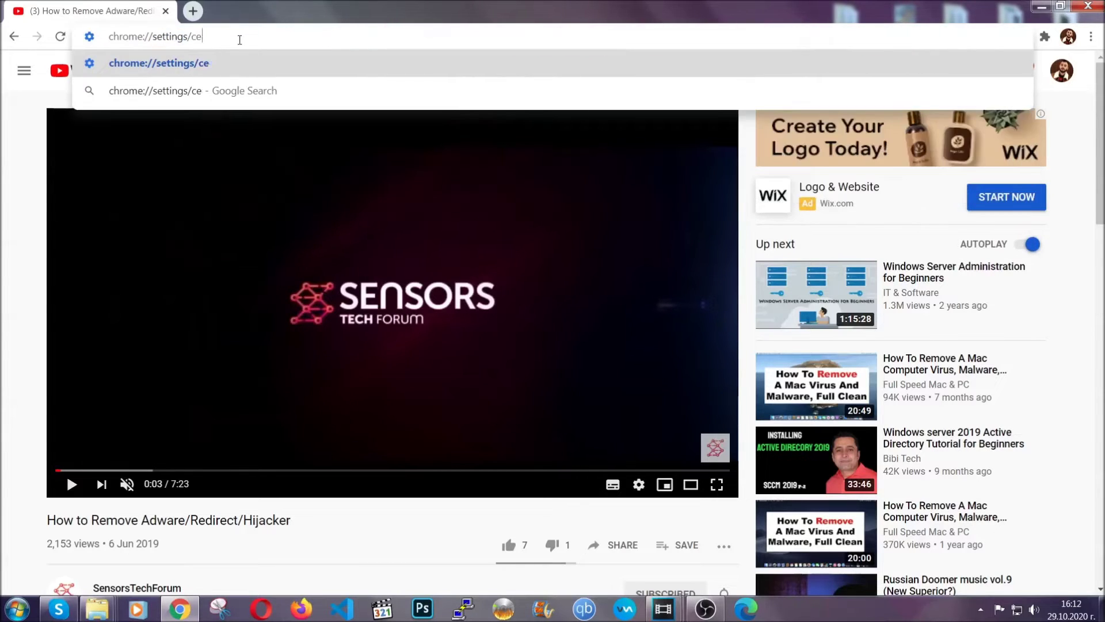
{"action": "key", "text": "BackSpace"}
{"action": "type", "text": "lea"}
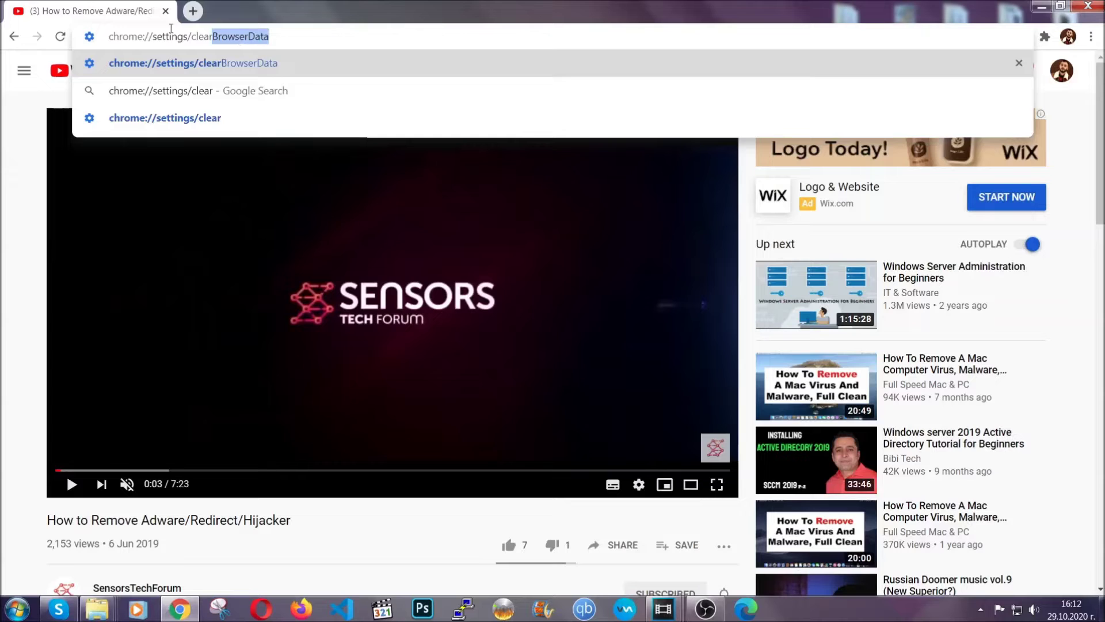
{"action": "type", "text": "r"}
{"action": "left_click", "coordinate": [162, 62]}
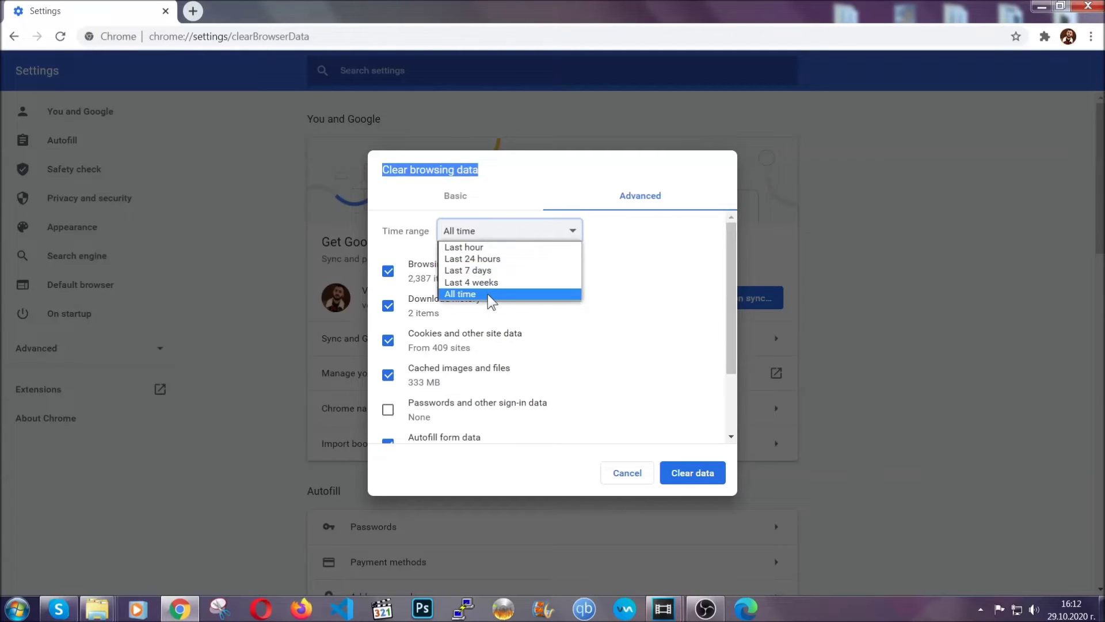
Clear All time browsing data, leaving Passwords unticked
{"action": "left_click", "coordinate": [488, 294]}
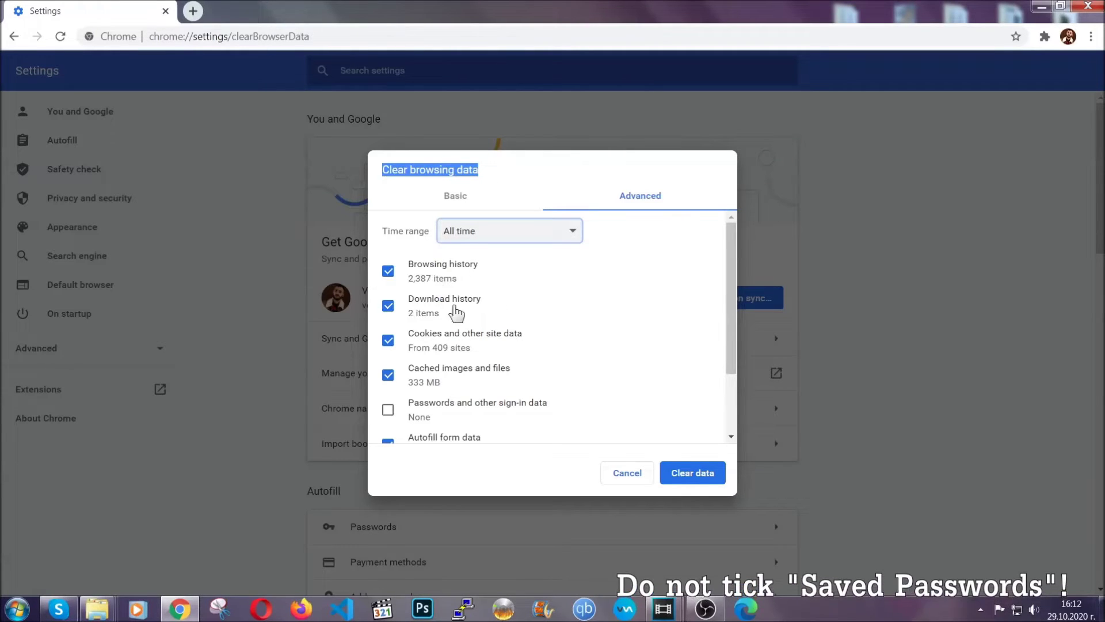
{"action": "scroll", "coordinate": [446, 377], "scroll_direction": "down", "scroll_amount": 2}
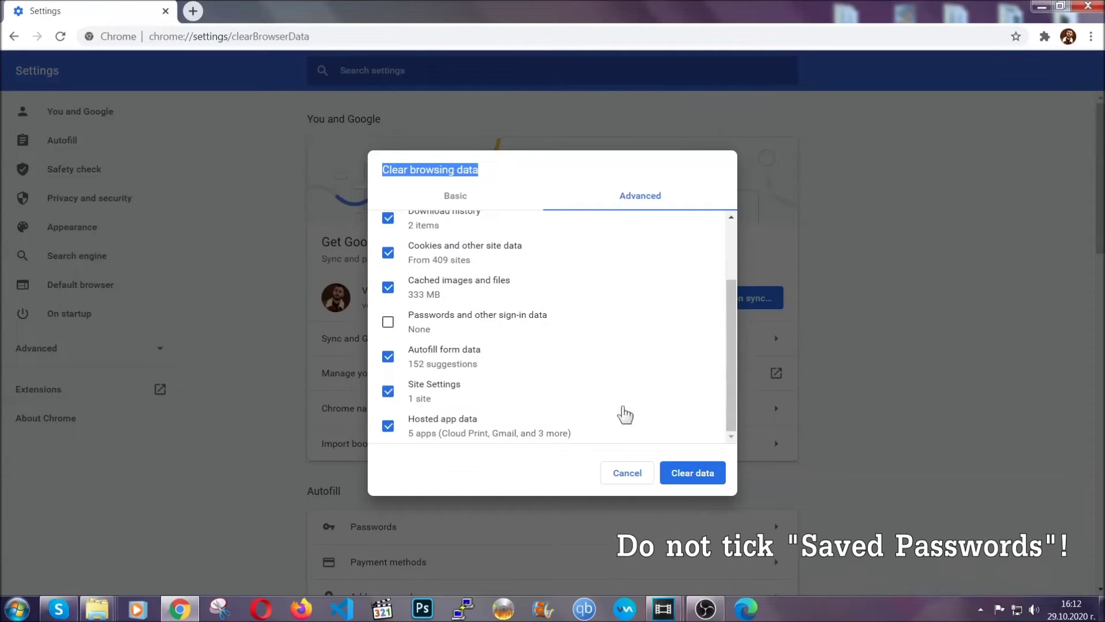
{"action": "left_click", "coordinate": [679, 471]}
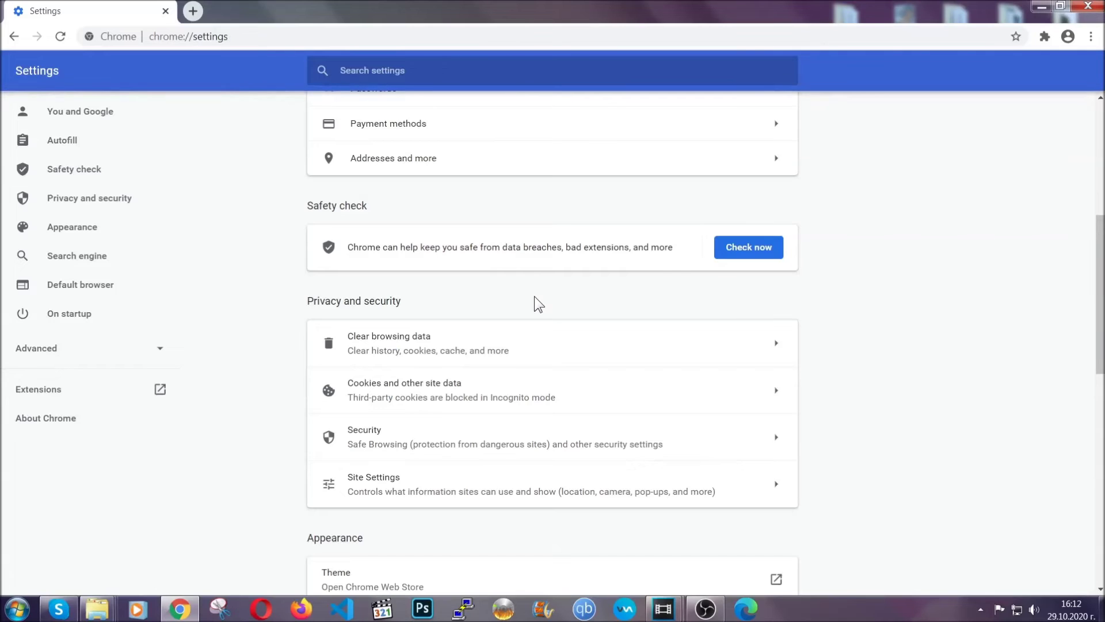
Open Chrome's Extensions page from the More tools menu
{"action": "left_click", "coordinate": [1091, 37]}
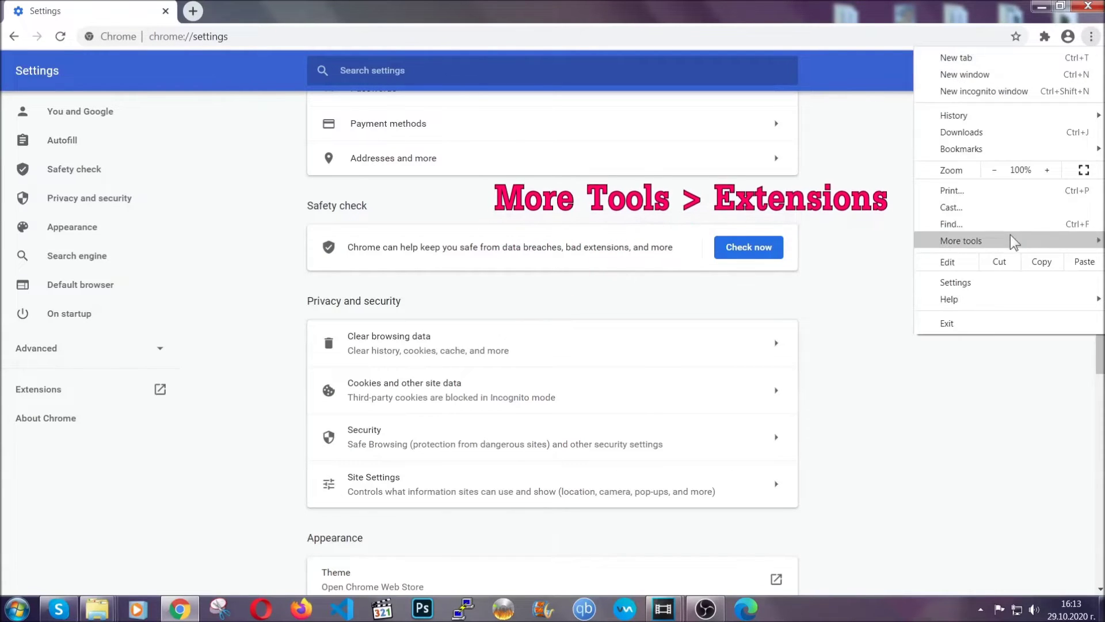
{"action": "mouse_move", "coordinate": [1010, 235]}
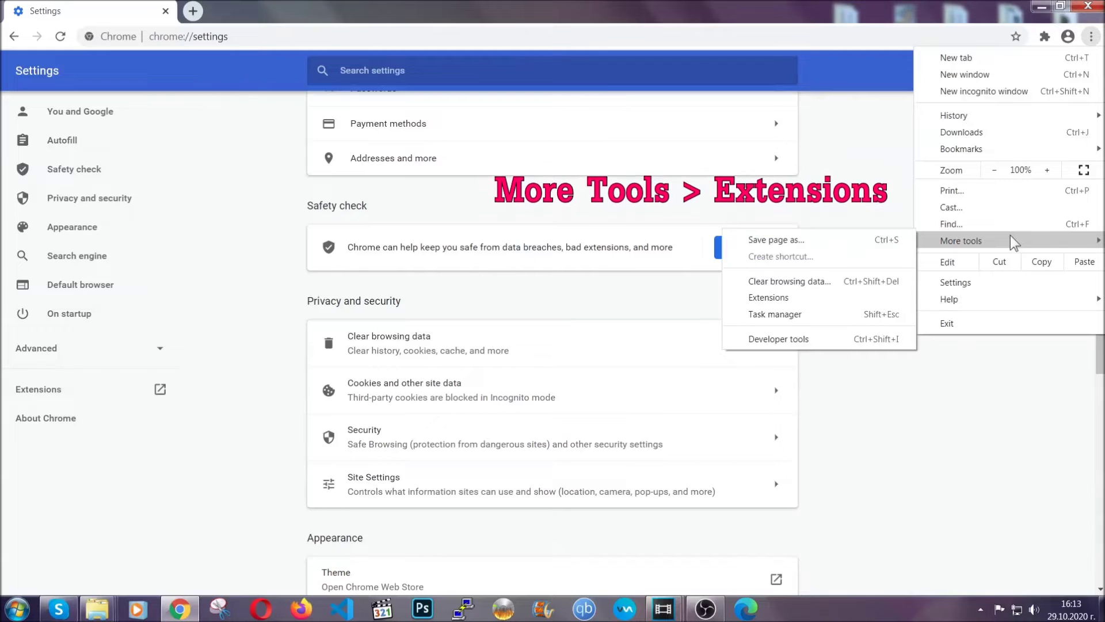
{"action": "left_click", "coordinate": [798, 301]}
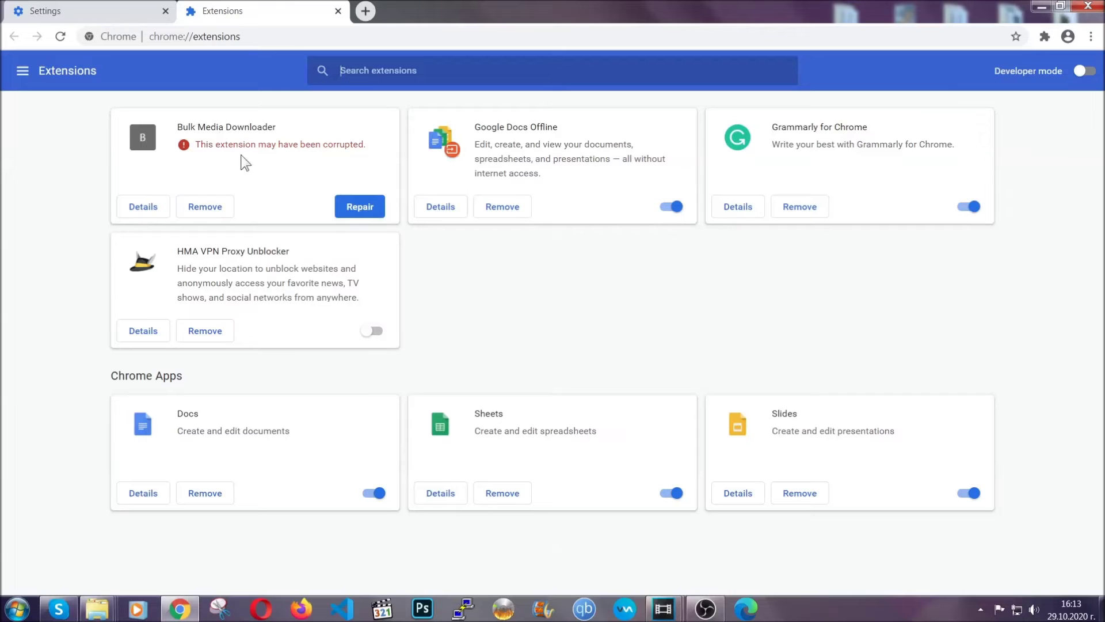
Remove the Bulk Media Downloader extension and minimize Chrome
{"action": "left_click", "coordinate": [214, 207]}
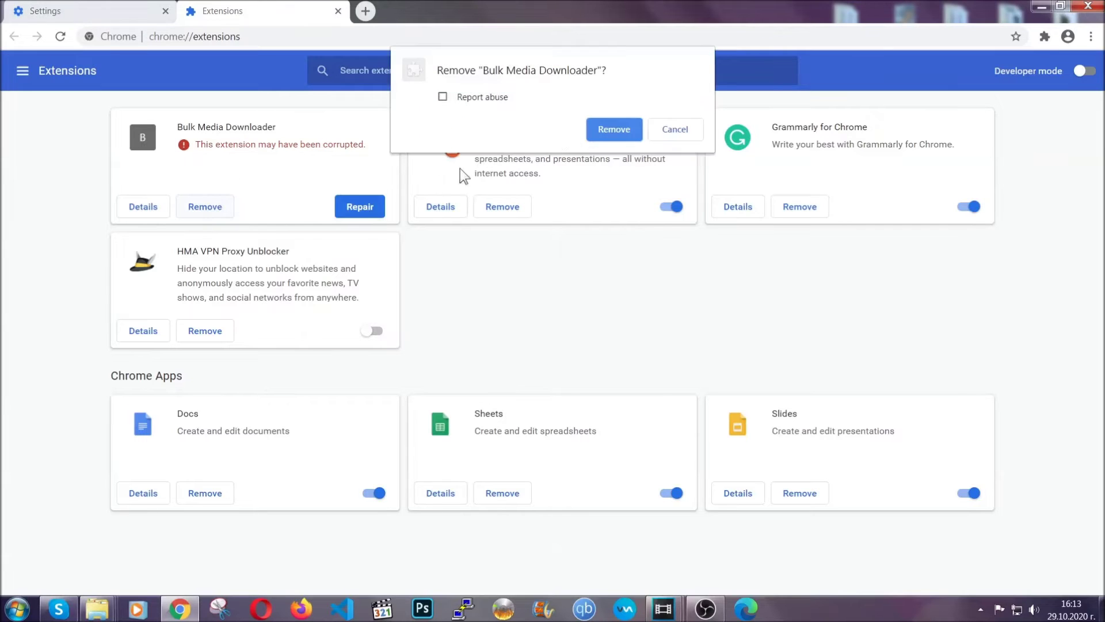
{"action": "left_click", "coordinate": [597, 128]}
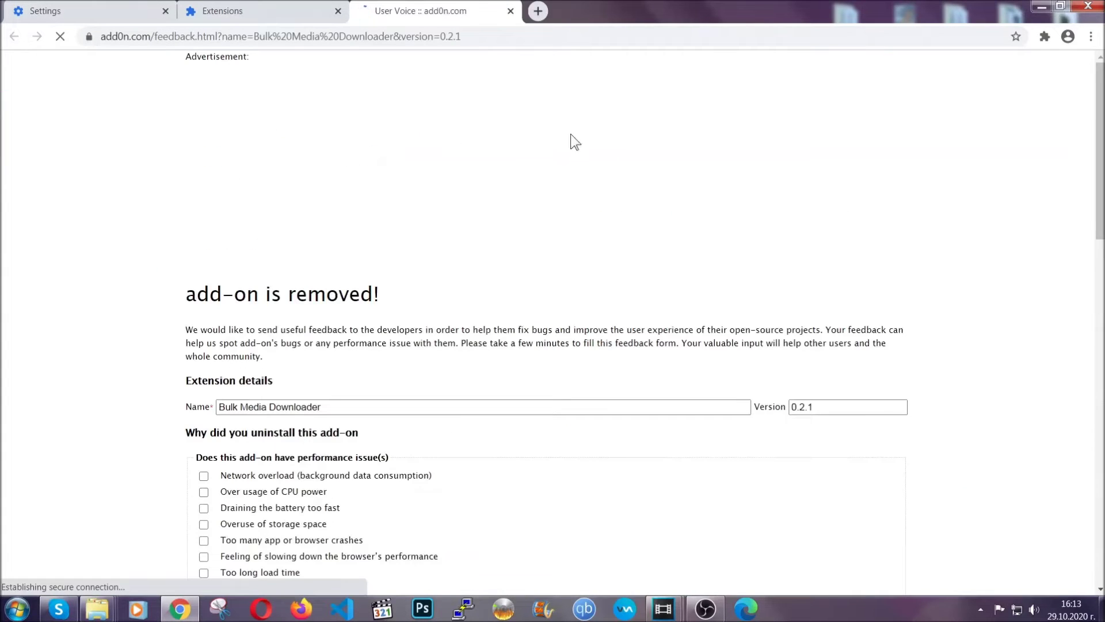
{"action": "left_click", "coordinate": [281, 12]}
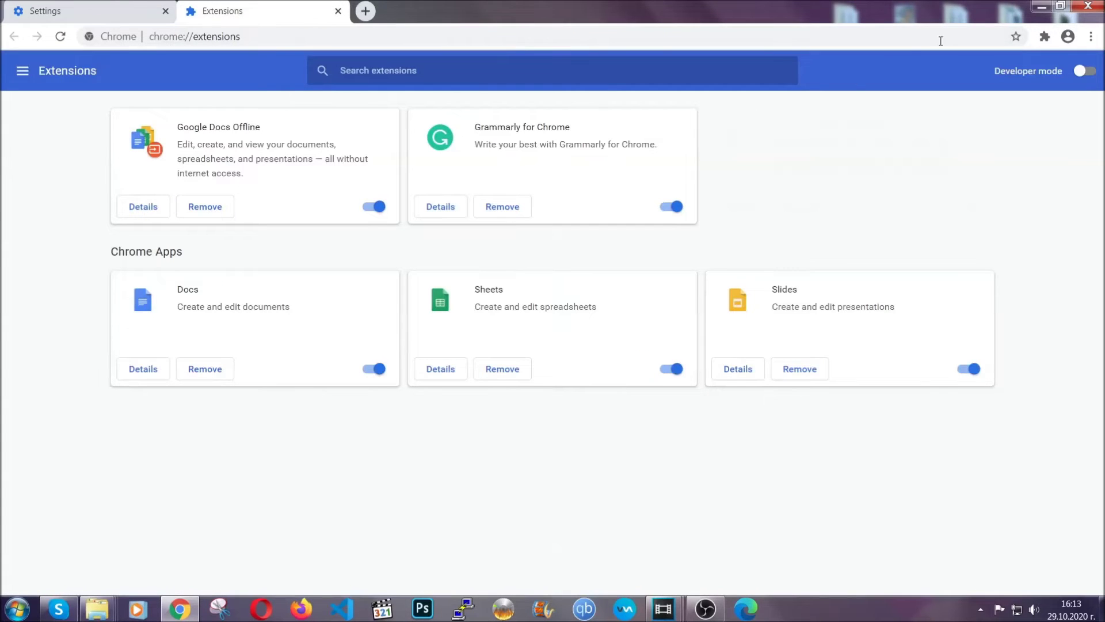
{"action": "left_click", "coordinate": [1031, 6]}
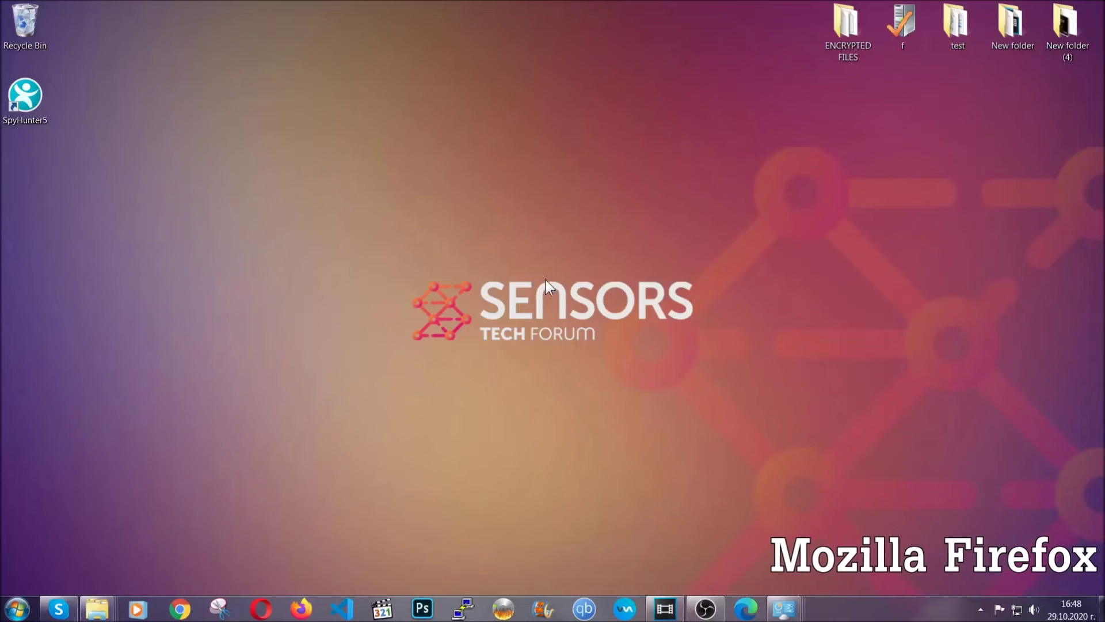
Load about:support in Firefox and choose Refresh Firefox
{"action": "left_click", "coordinate": [301, 608]}
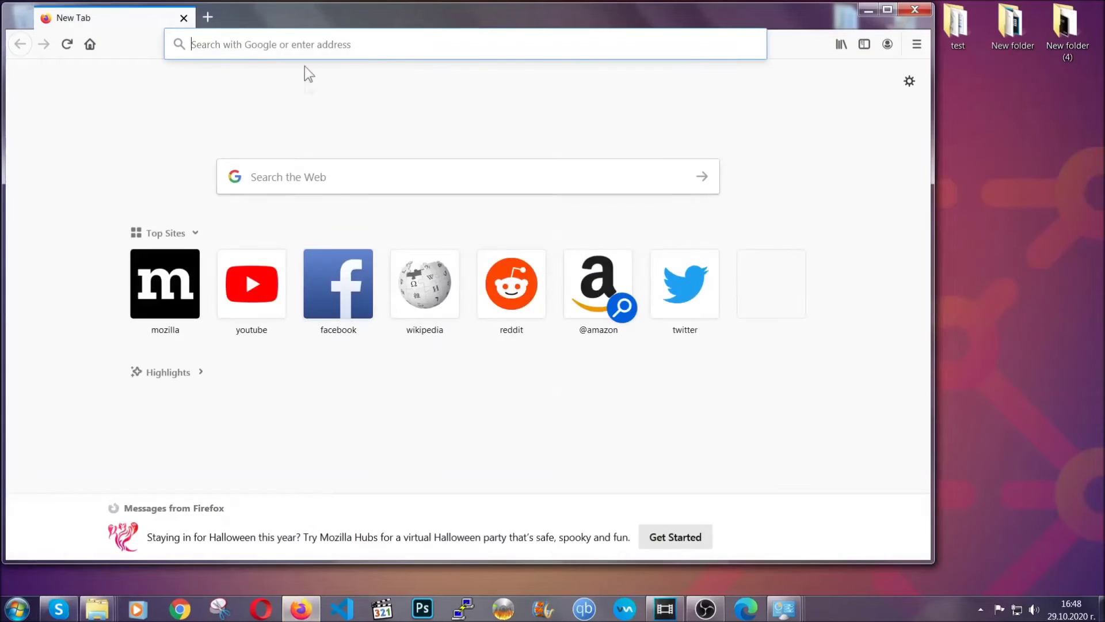
{"action": "left_click", "coordinate": [303, 43]}
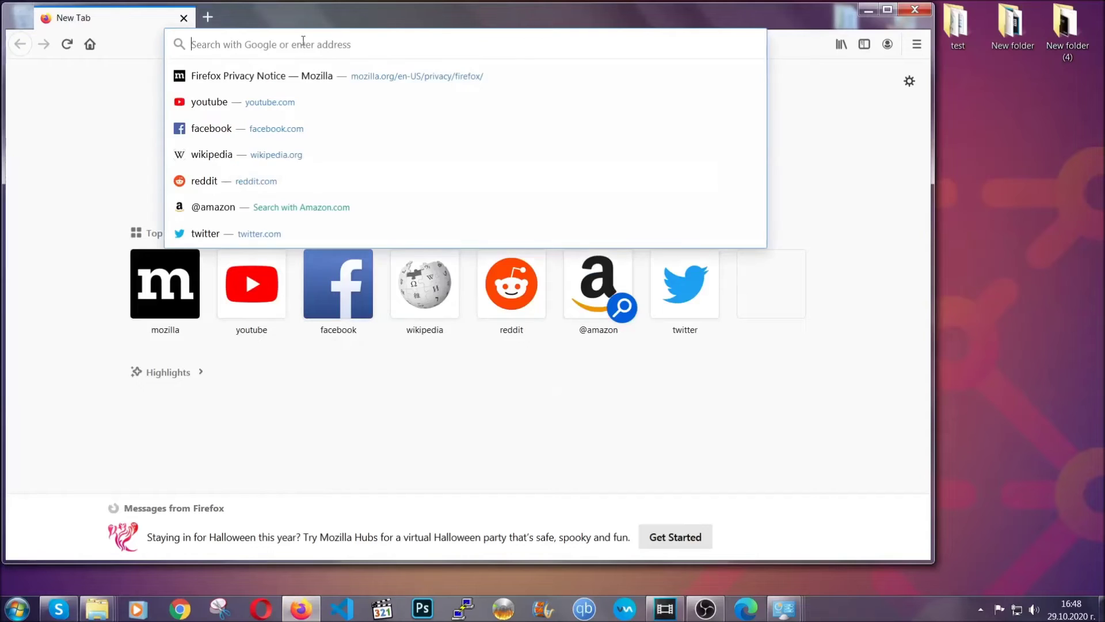
{"action": "type", "text": "about:support"}
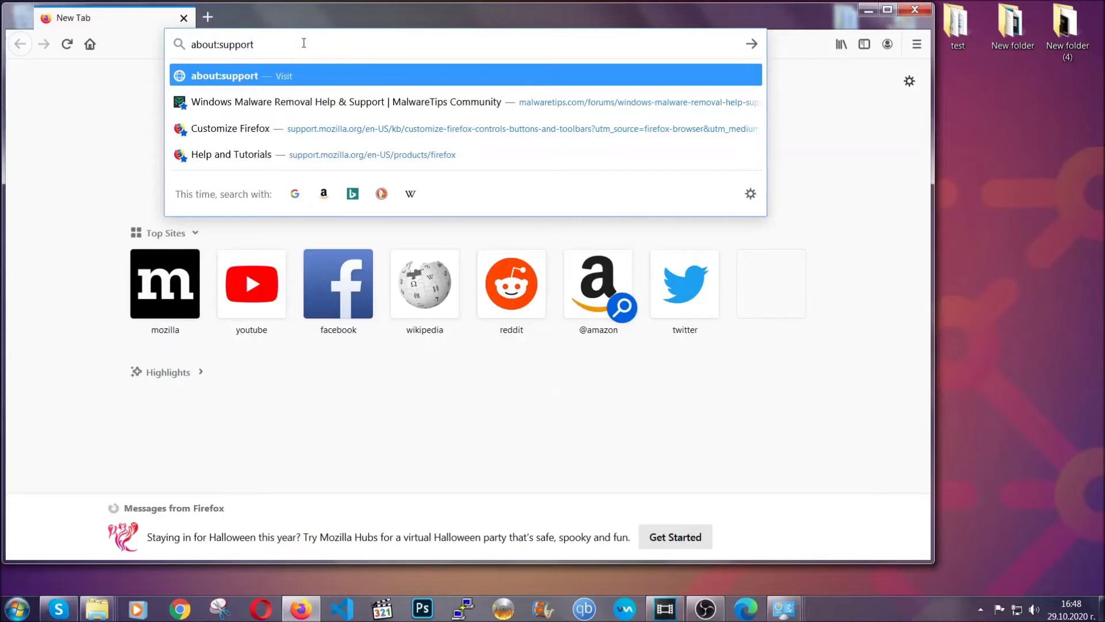
{"action": "key", "text": "Return"}
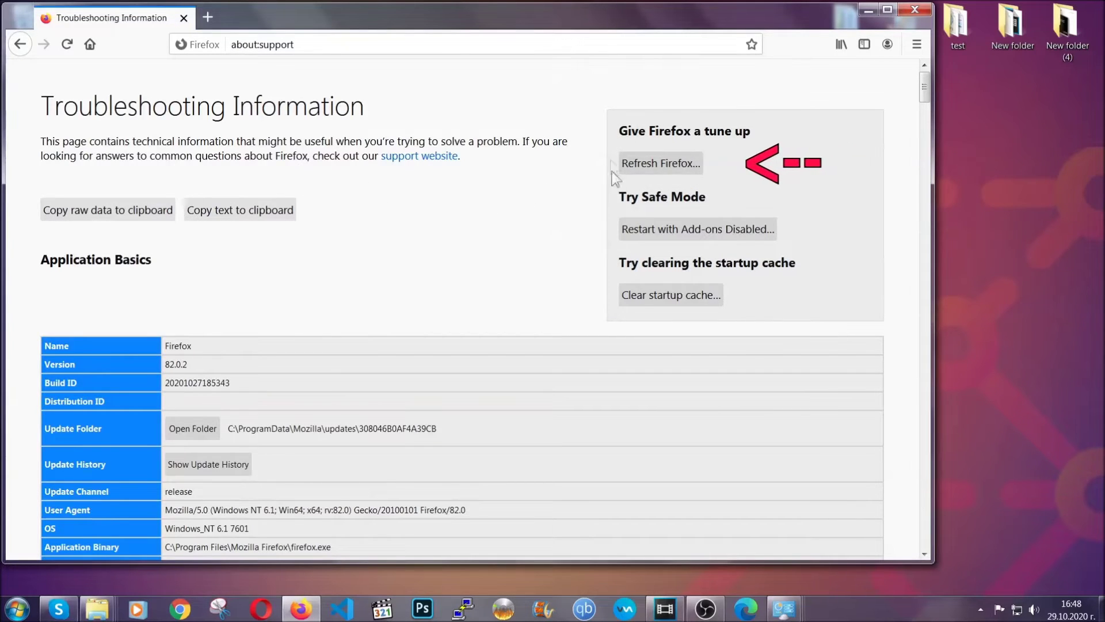
{"action": "left_click", "coordinate": [654, 168]}
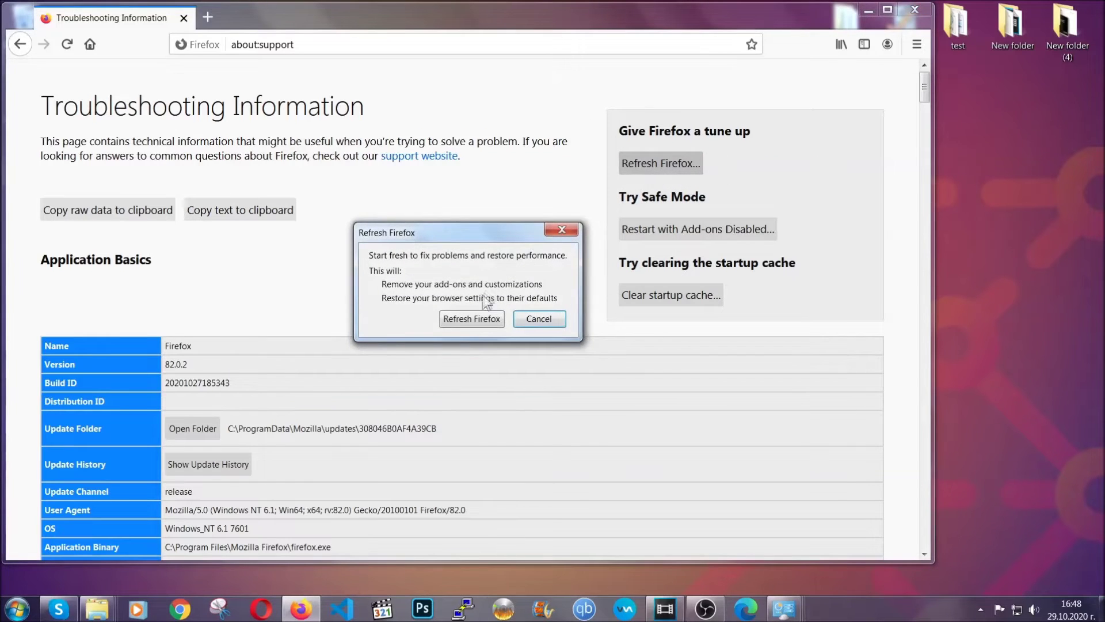
Confirm Refresh Firefox, finish the Import Wizard, and minimize Firefox
{"action": "left_click", "coordinate": [470, 320]}
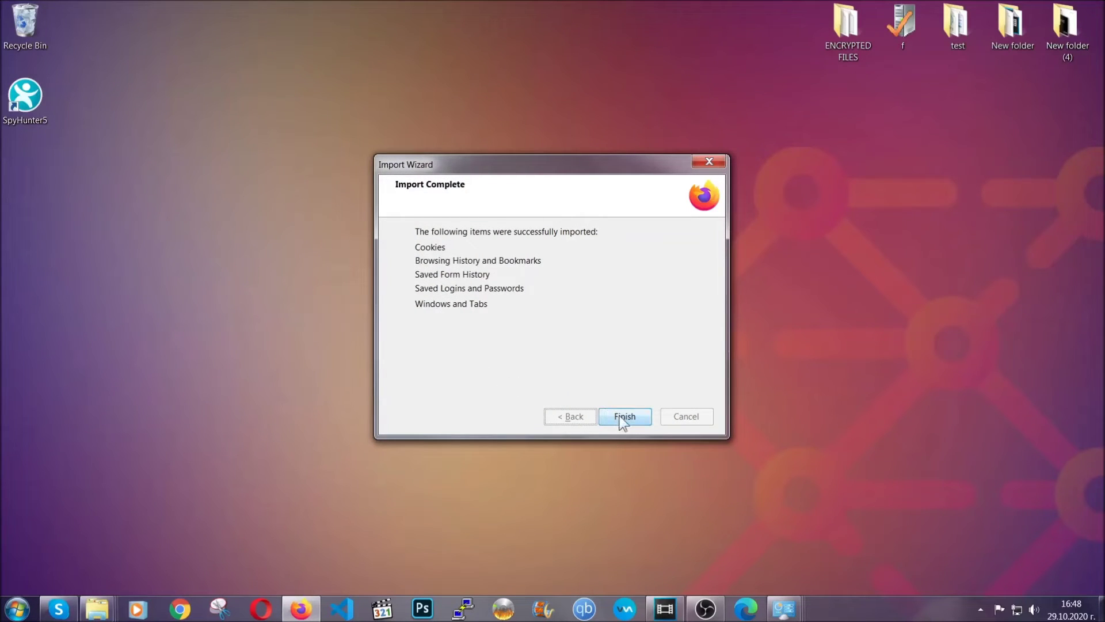
{"action": "left_click", "coordinate": [619, 416]}
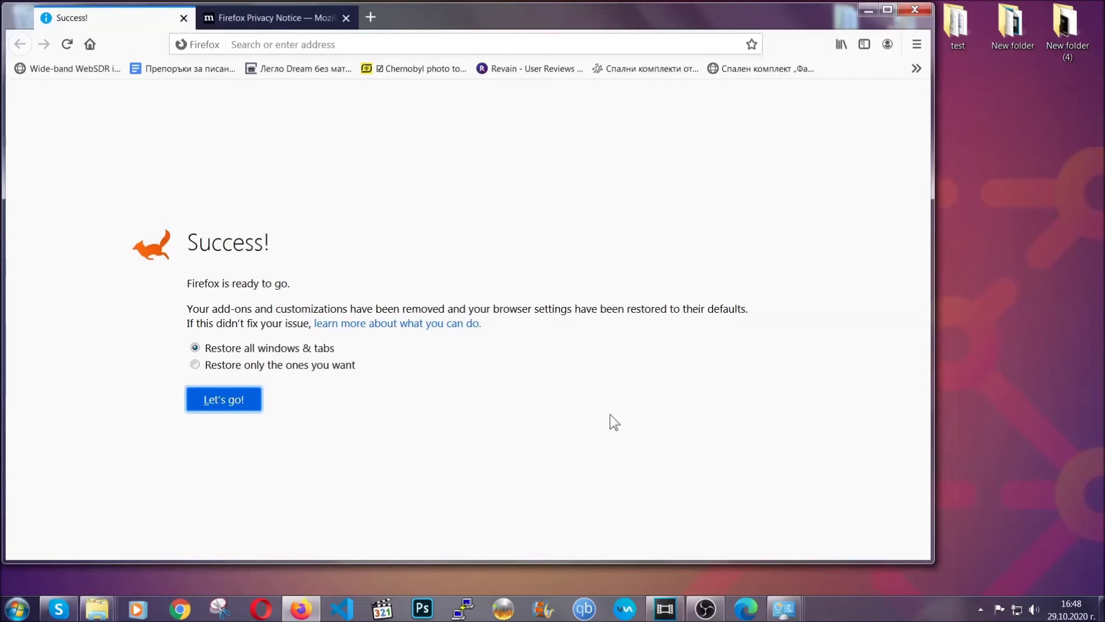
{"action": "left_click", "coordinate": [868, 10]}
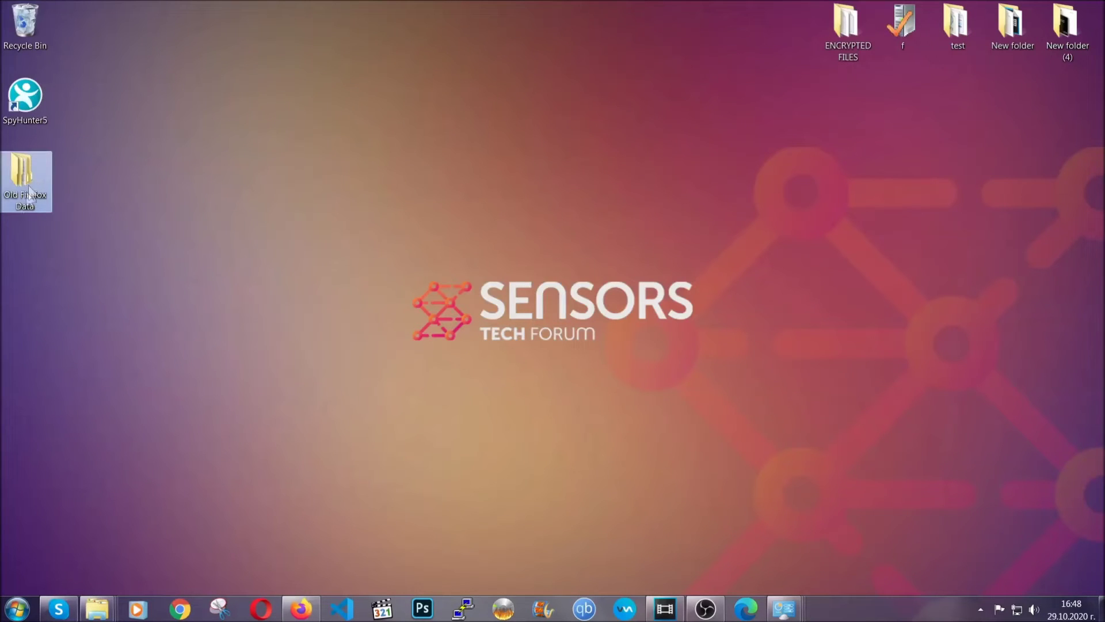
Open edge://settings/clearBrowserData and clear All time data, excluding passwords
{"action": "mouse_move", "coordinate": [16, 206]}
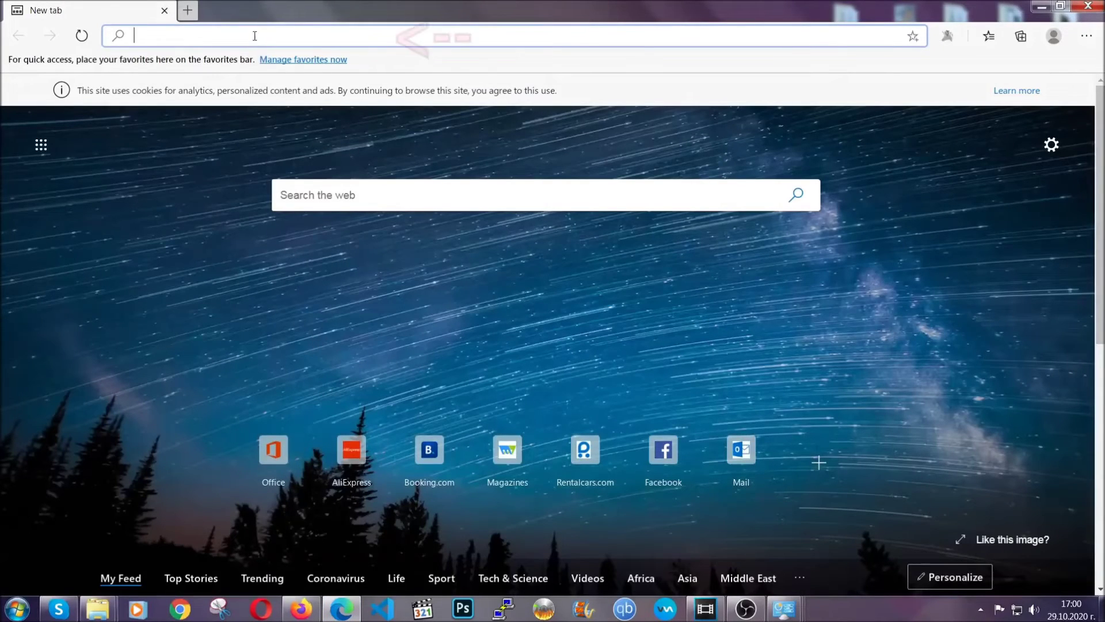
{"action": "type", "text": "edge:"}
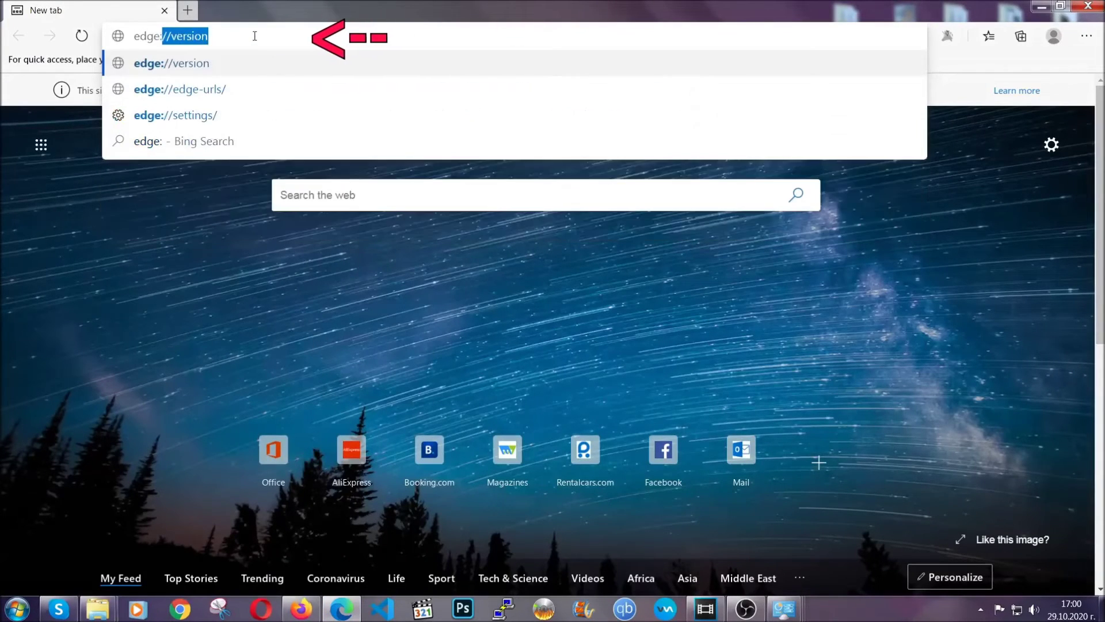
{"action": "type", "text": "//settings/"}
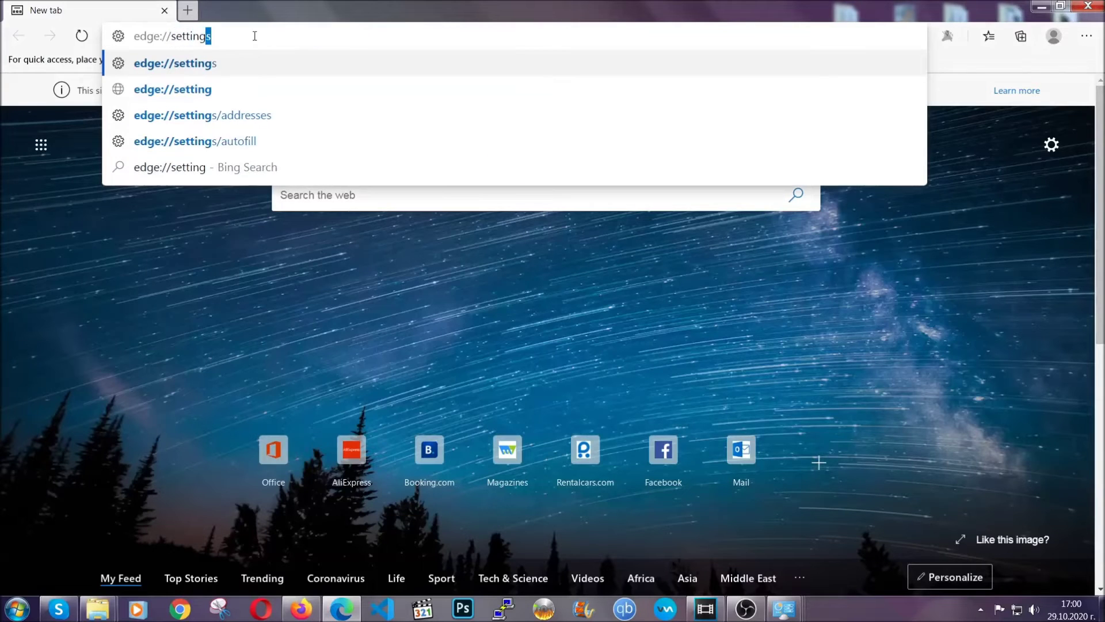
{"action": "type", "text": "clear"}
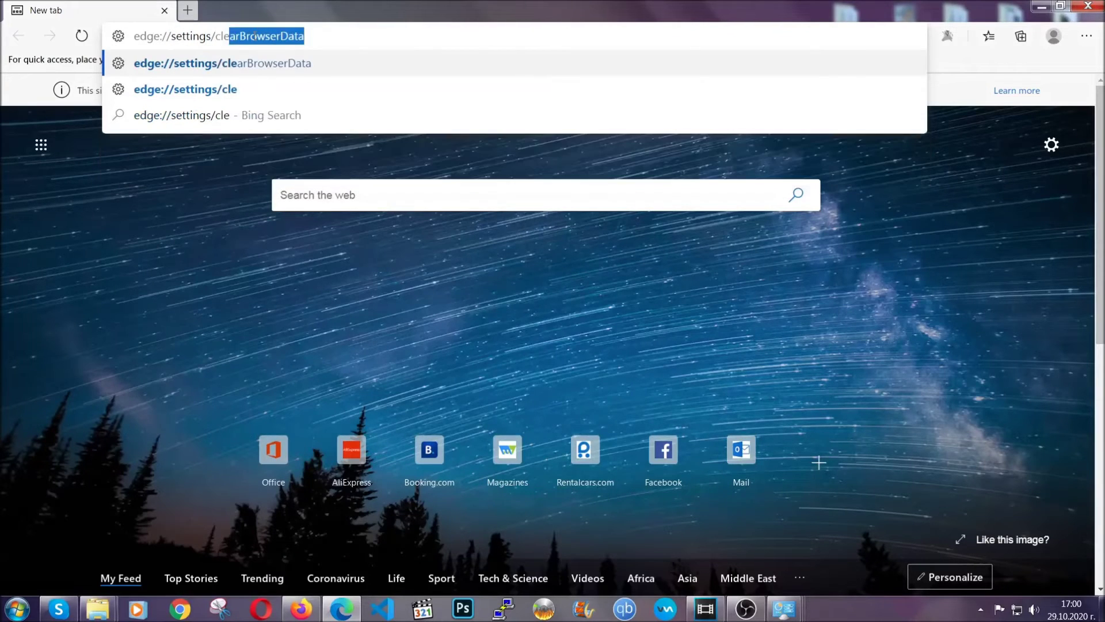
{"action": "type", "text": "BrowserDa"}
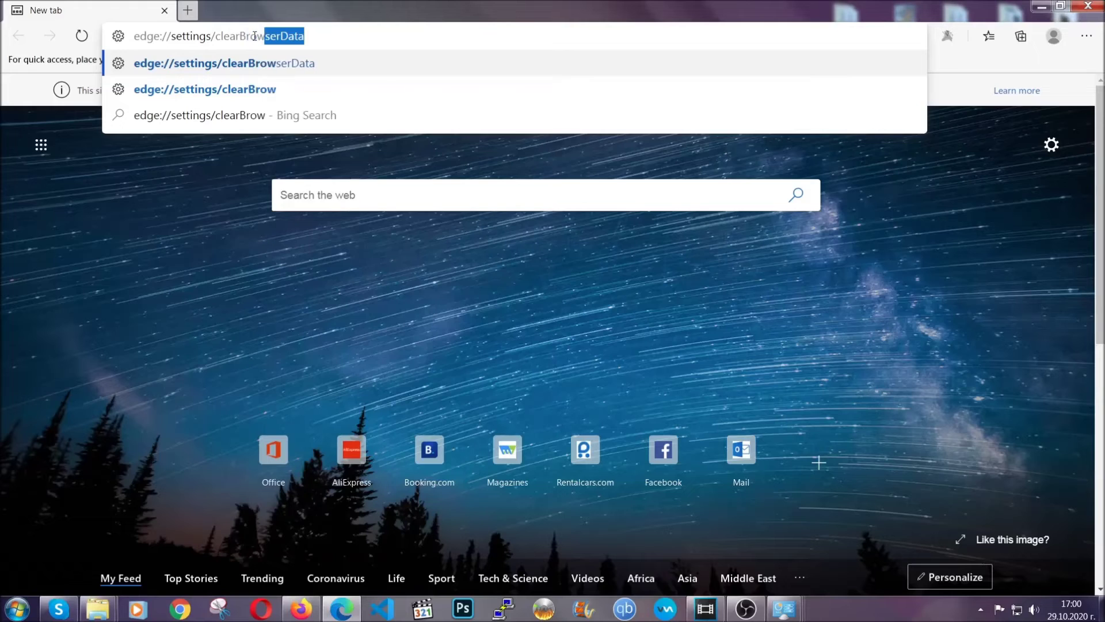
{"action": "type", "text": "ta"}
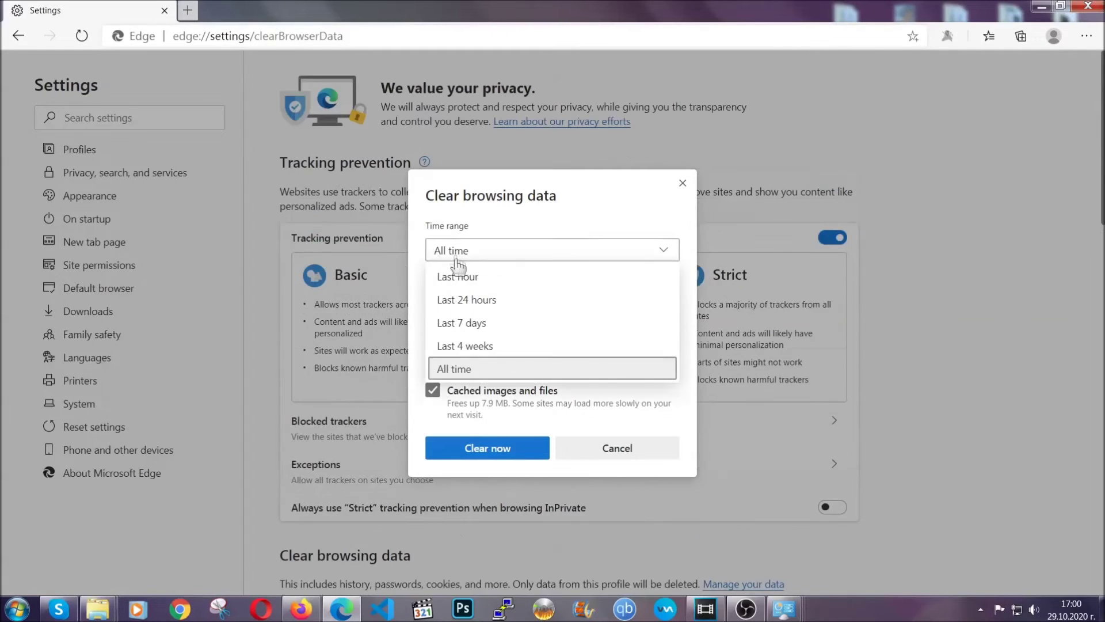
{"action": "left_click", "coordinate": [456, 371]}
{"action": "scroll", "coordinate": [465, 350], "scroll_direction": "down", "scroll_amount": 3}
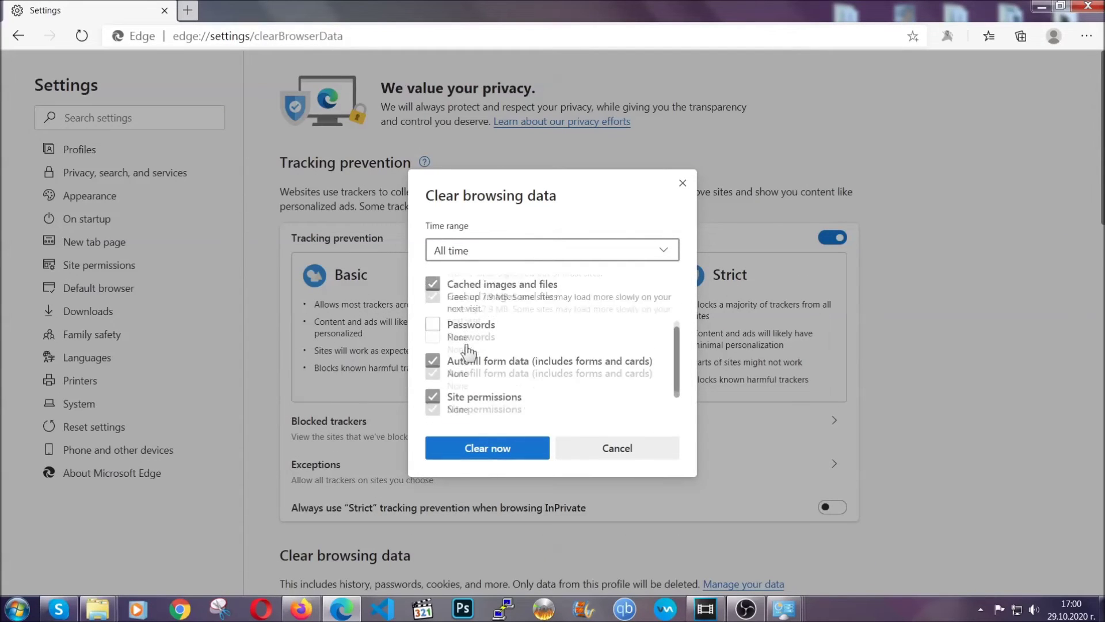
{"action": "left_click", "coordinate": [482, 455]}
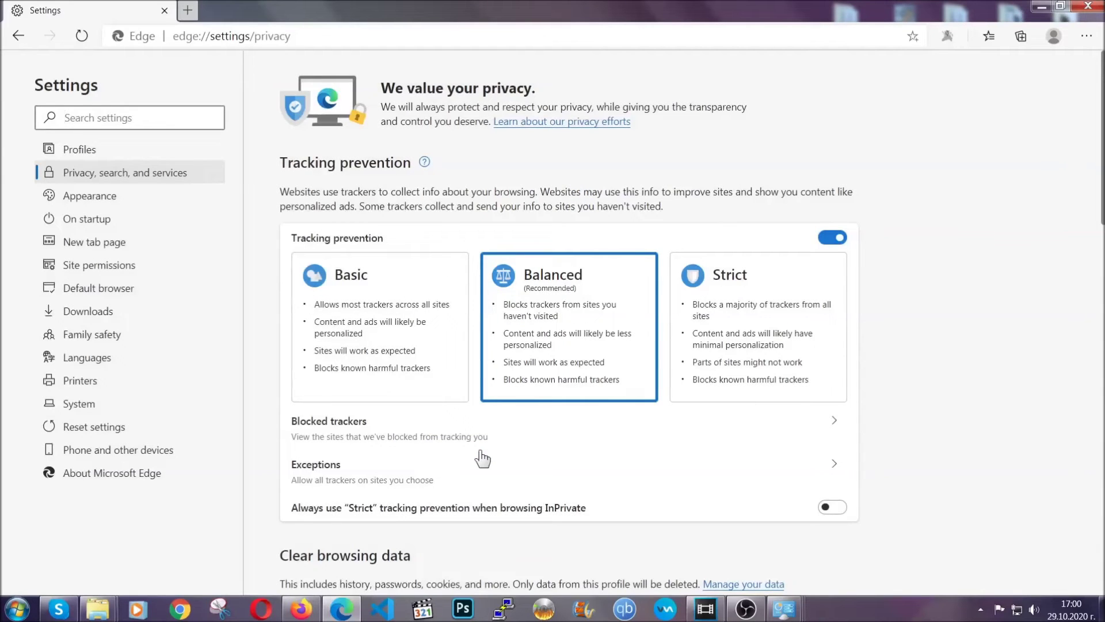
Remove Edge's only extension from the Extensions page, then close Edge
{"action": "left_click", "coordinate": [1086, 38]}
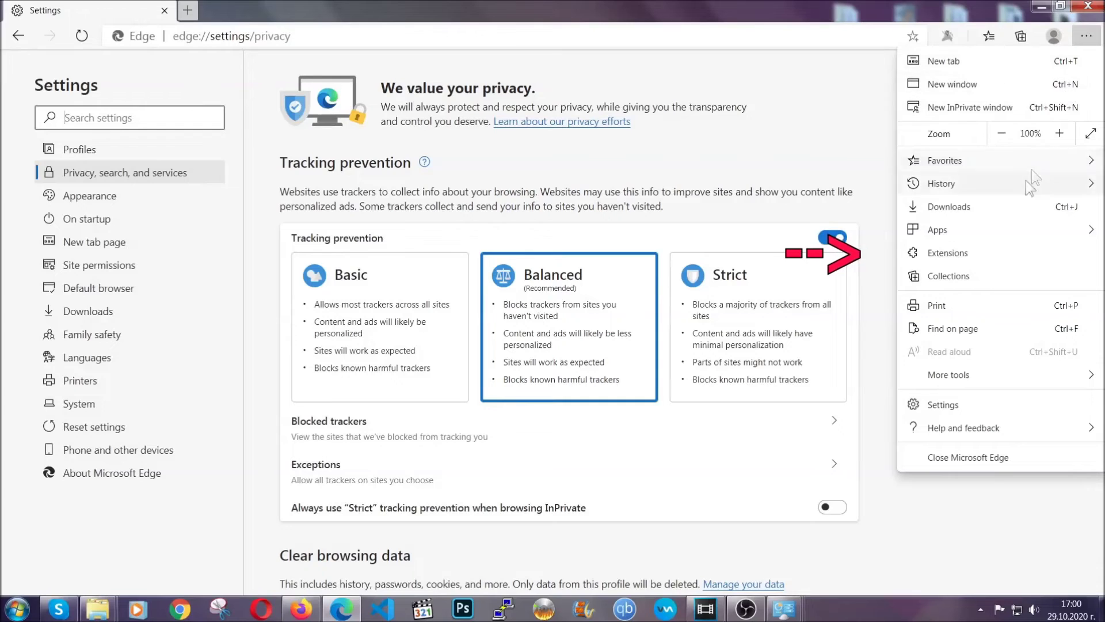
{"action": "left_click", "coordinate": [1006, 247]}
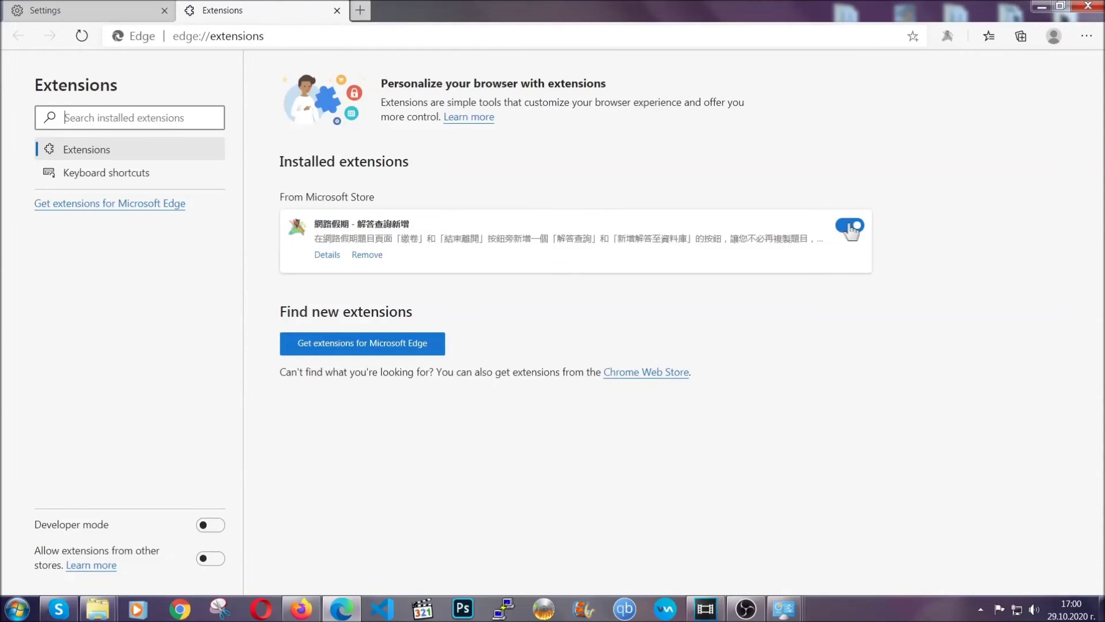
{"action": "left_click", "coordinate": [361, 255]}
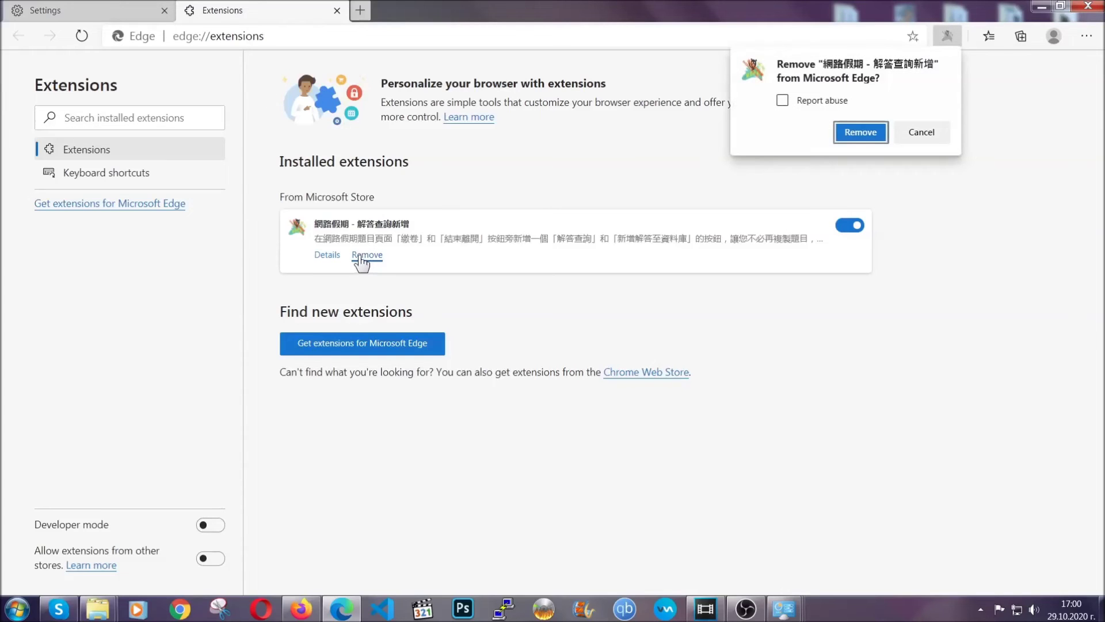
{"action": "left_click", "coordinate": [853, 132]}
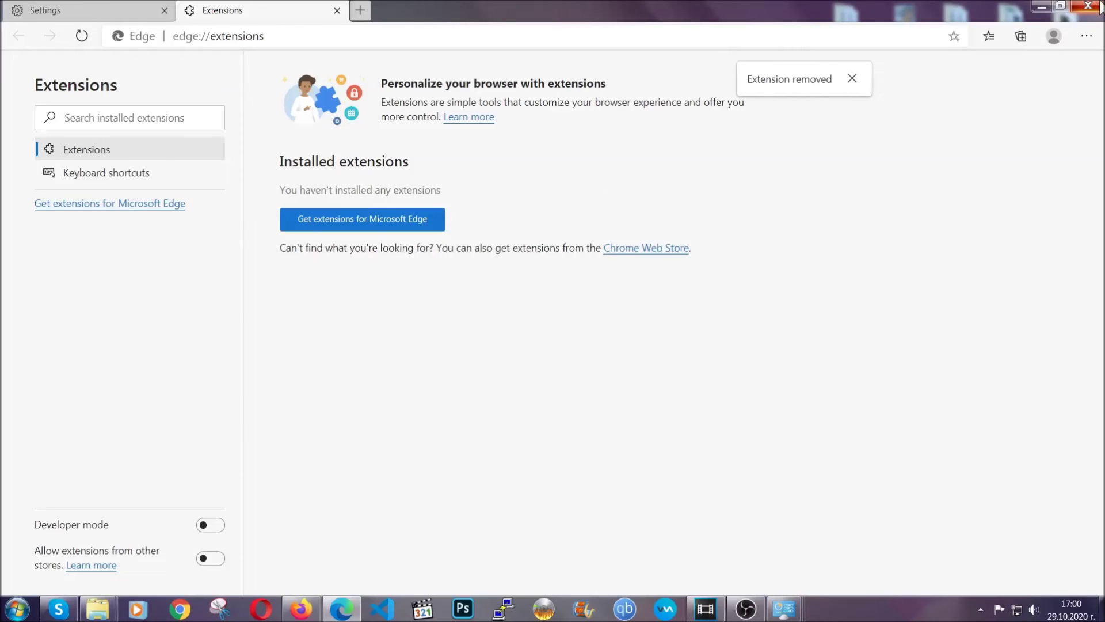
{"action": "left_click", "coordinate": [1097, 6]}
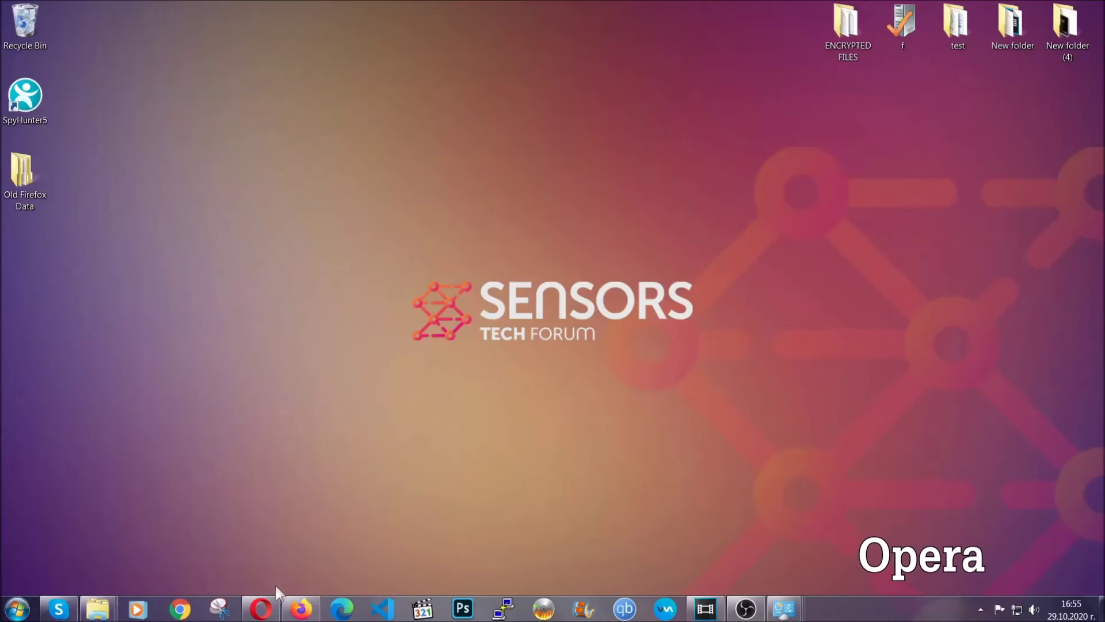
Launch Opera and load opera://settings/clearBrowserData
{"action": "left_click", "coordinate": [266, 606]}
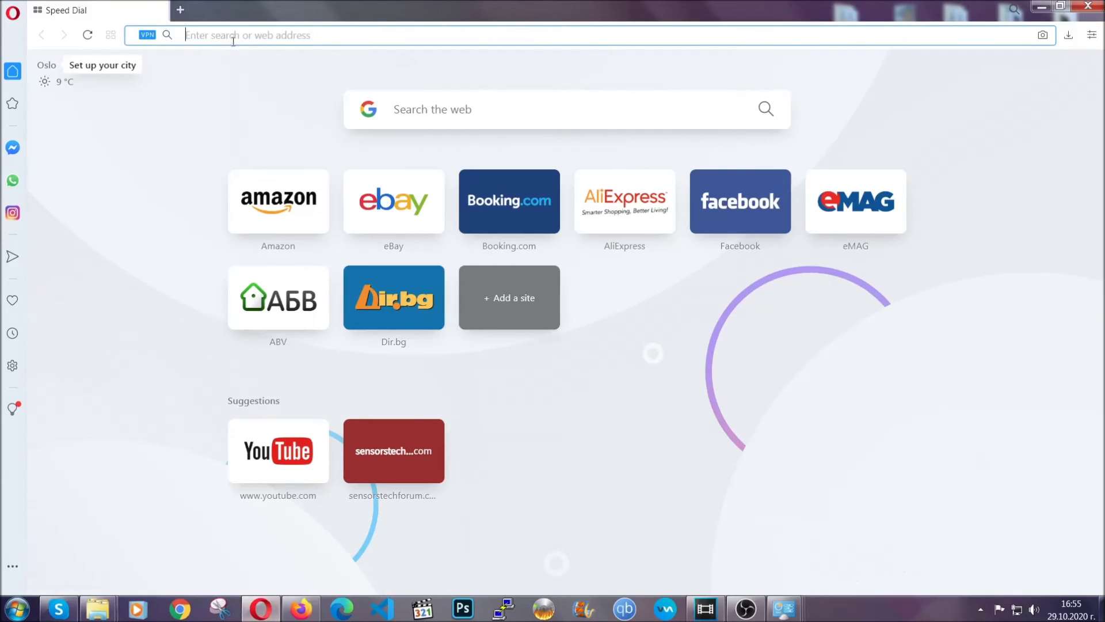
{"action": "type", "text": "opera"}
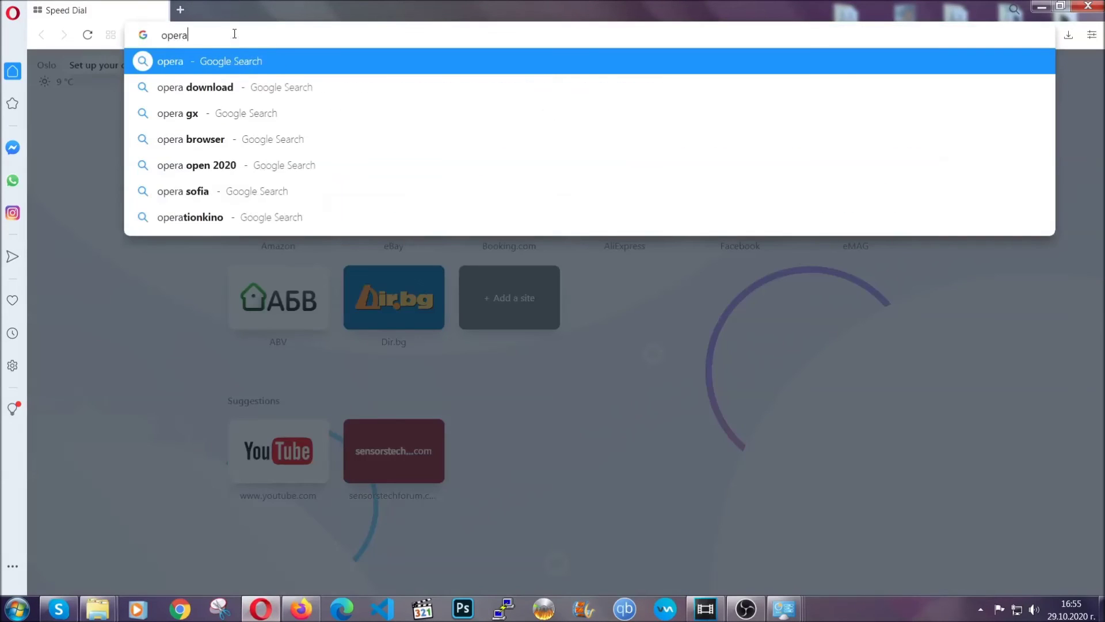
{"action": "type", "text": "://se"}
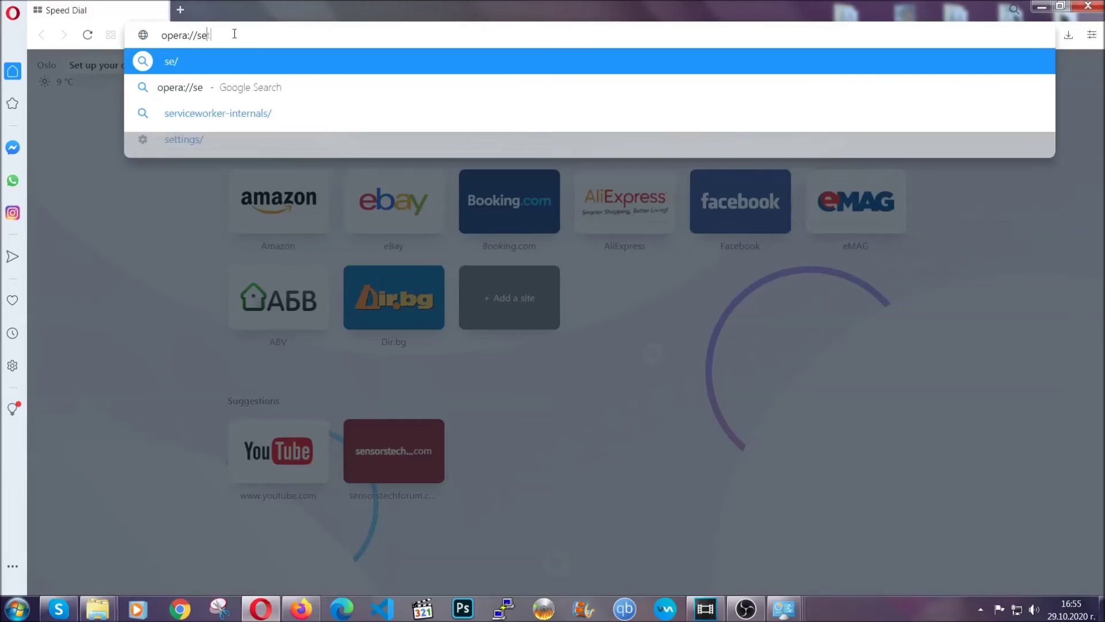
{"action": "type", "text": "ttings/clearBrr"}
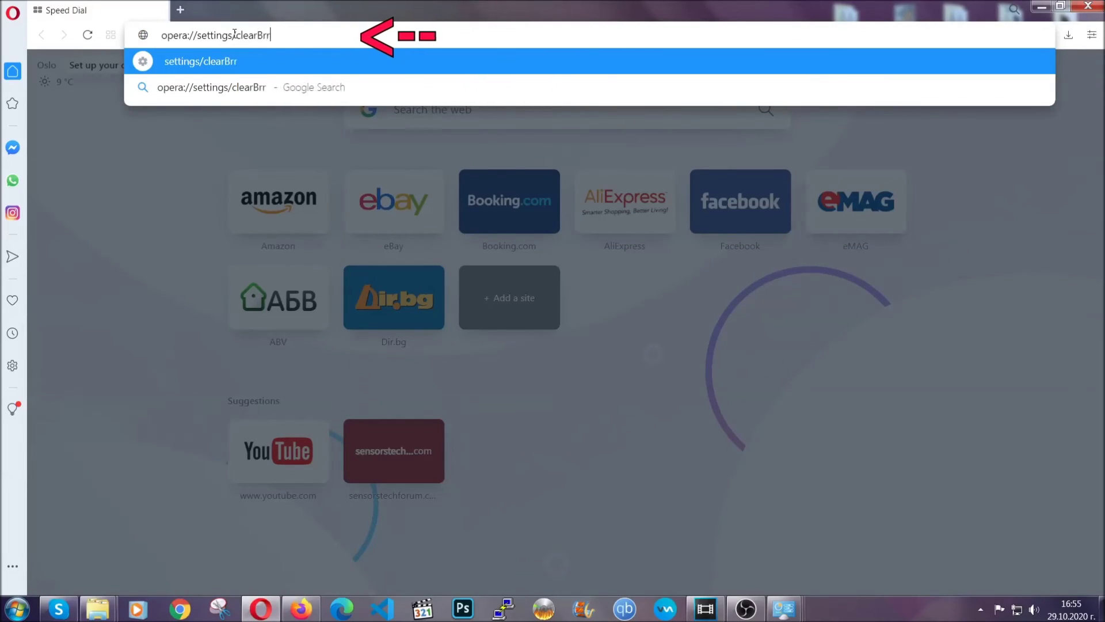
{"action": "key", "text": "BackSpace"}
{"action": "type", "text": "owserD"}
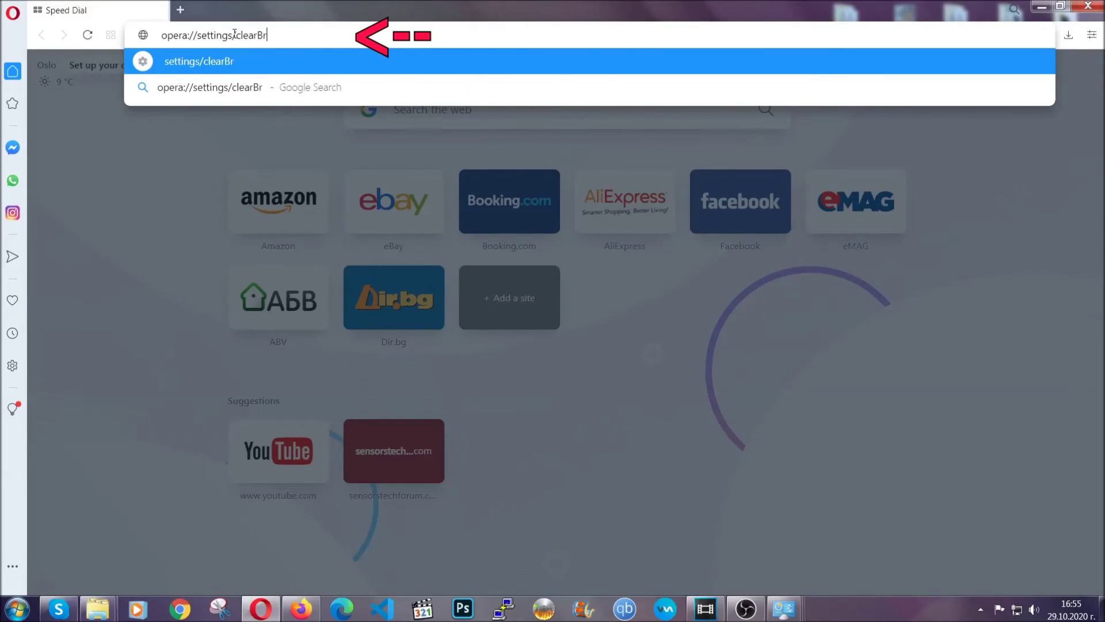
{"action": "type", "text": "ata"}
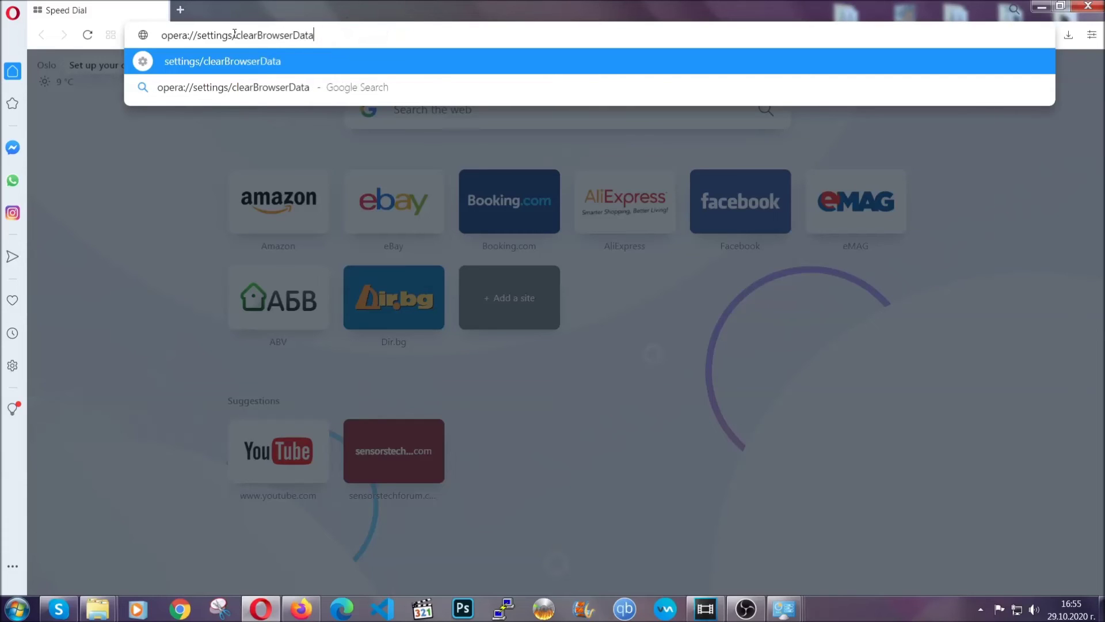
{"action": "key", "text": "Return"}
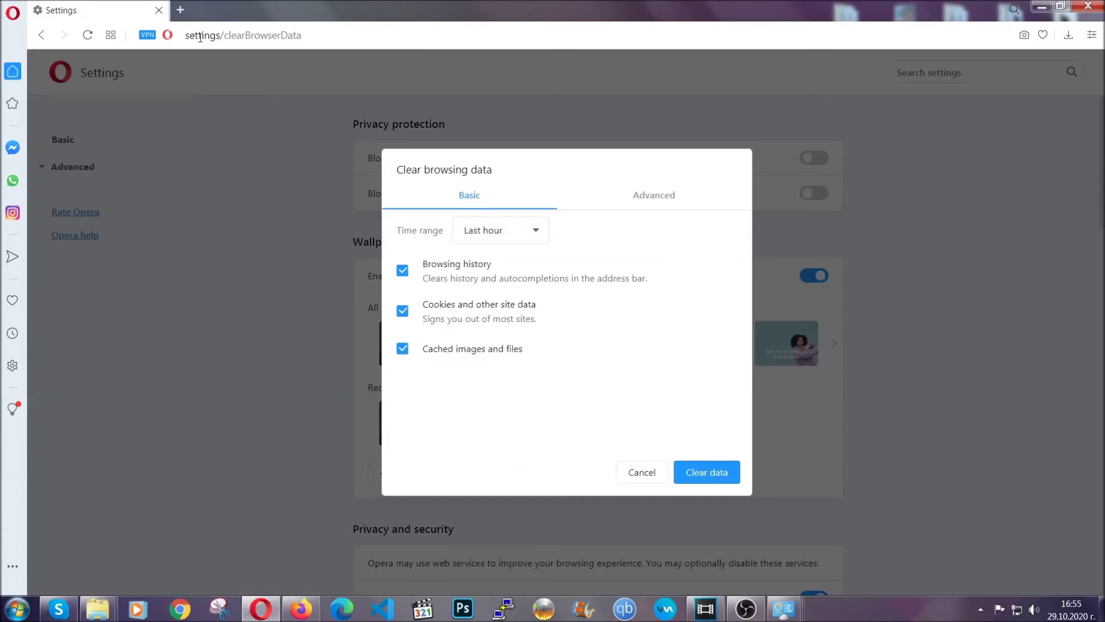
On the Advanced tab, clear All time data including Site Settings, excluding passwords
{"action": "left_click", "coordinate": [650, 200]}
{"action": "left_click", "coordinate": [543, 232]}
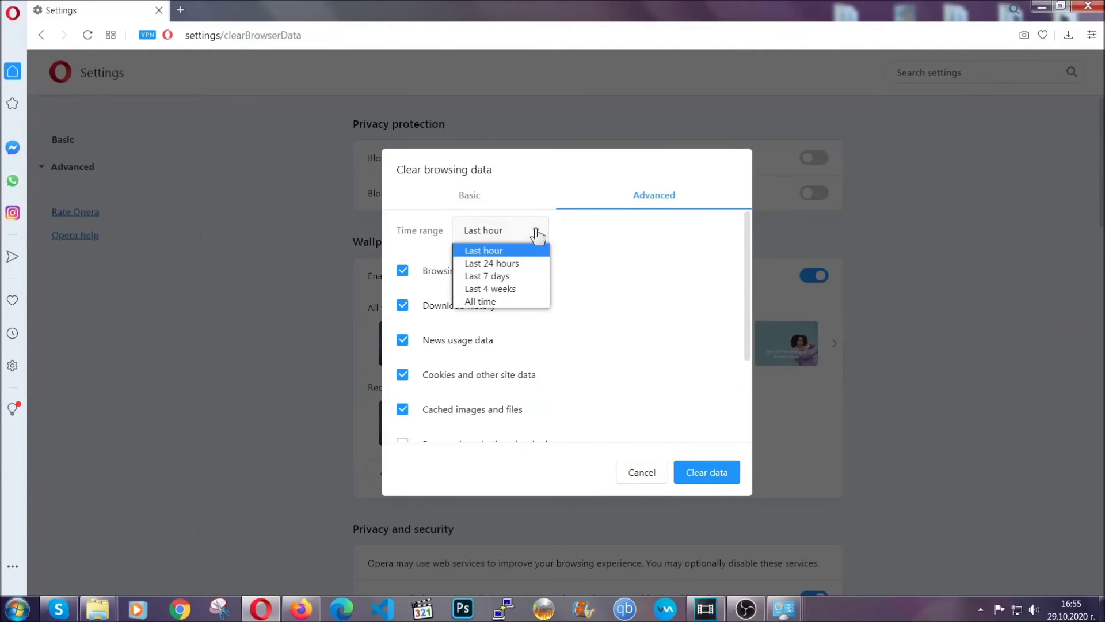
{"action": "left_click", "coordinate": [499, 300]}
{"action": "scroll", "coordinate": [504, 309], "scroll_direction": "down", "scroll_amount": 2}
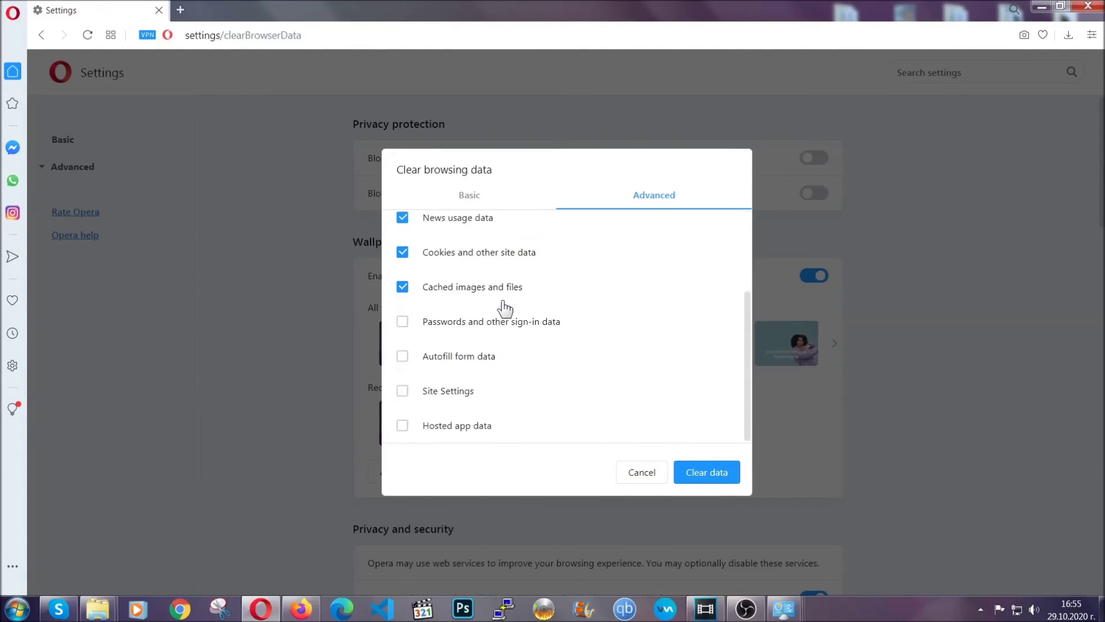
{"action": "left_click", "coordinate": [454, 394]}
{"action": "left_click", "coordinate": [705, 475]}
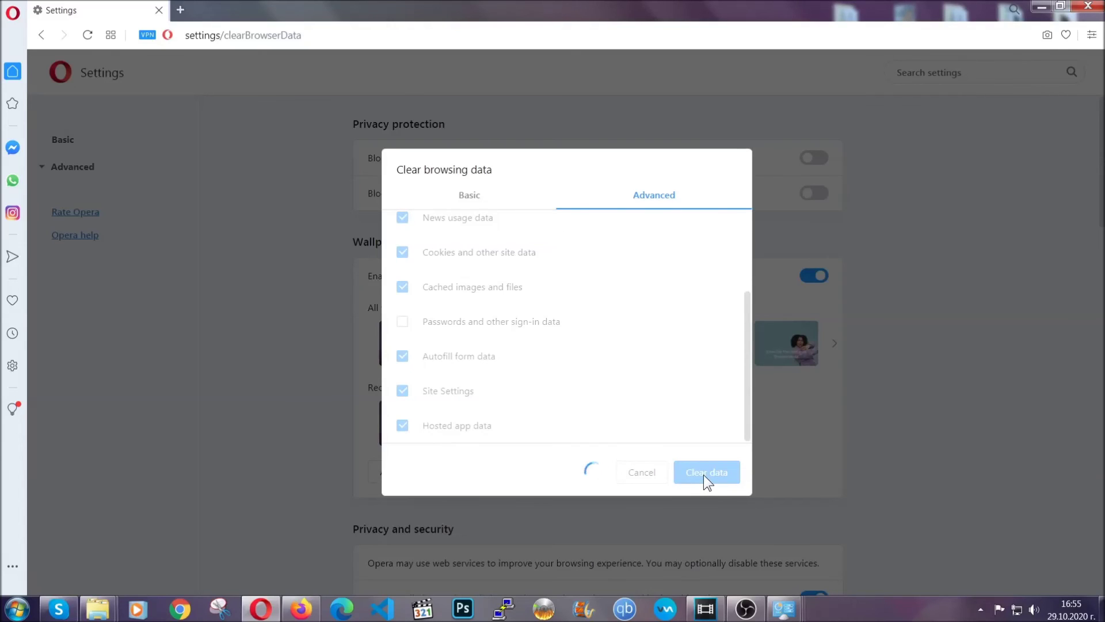